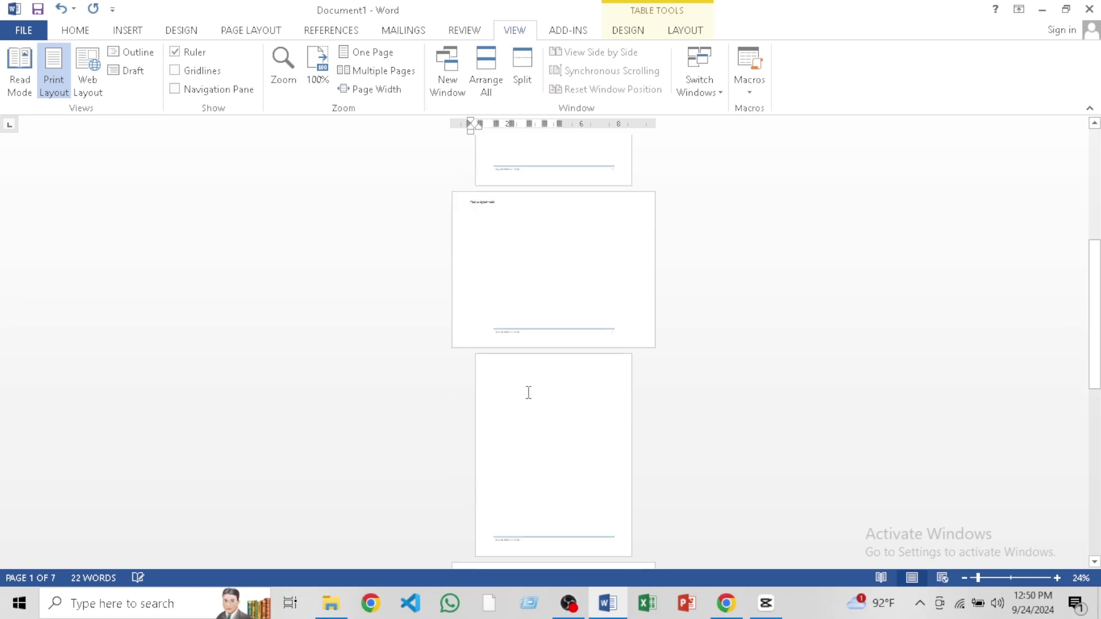
Capture the whole screen, outline the page count and word count with red rectangles, and close the capture without saving
{"action": "scroll", "coordinate": [524, 413], "scroll_direction": "down", "scroll_amount": 3}
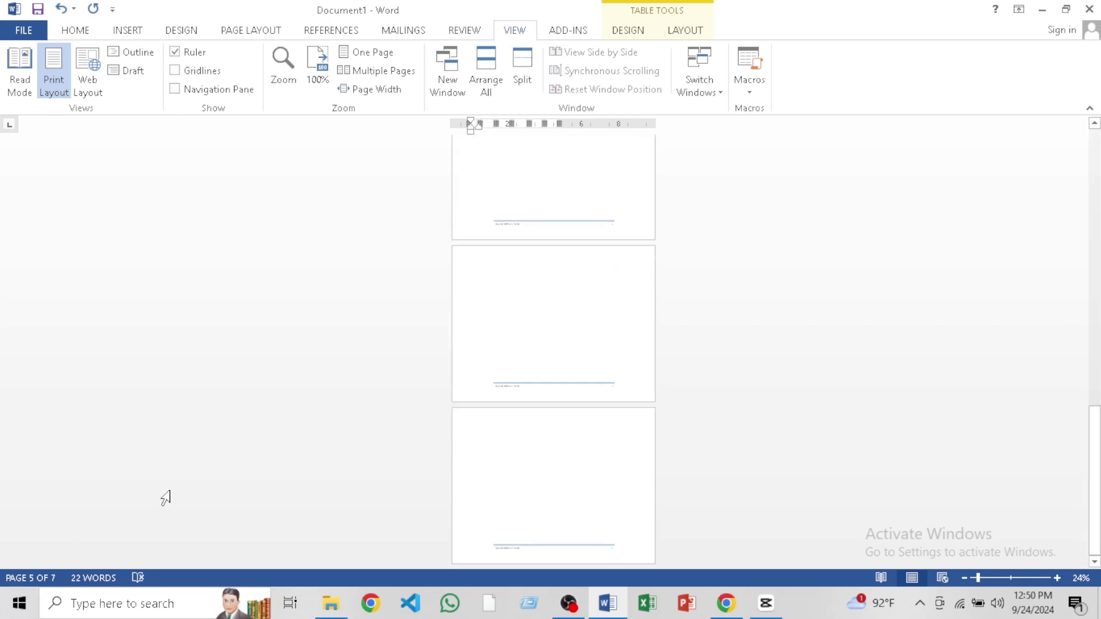
{"action": "key", "text": "Print"}
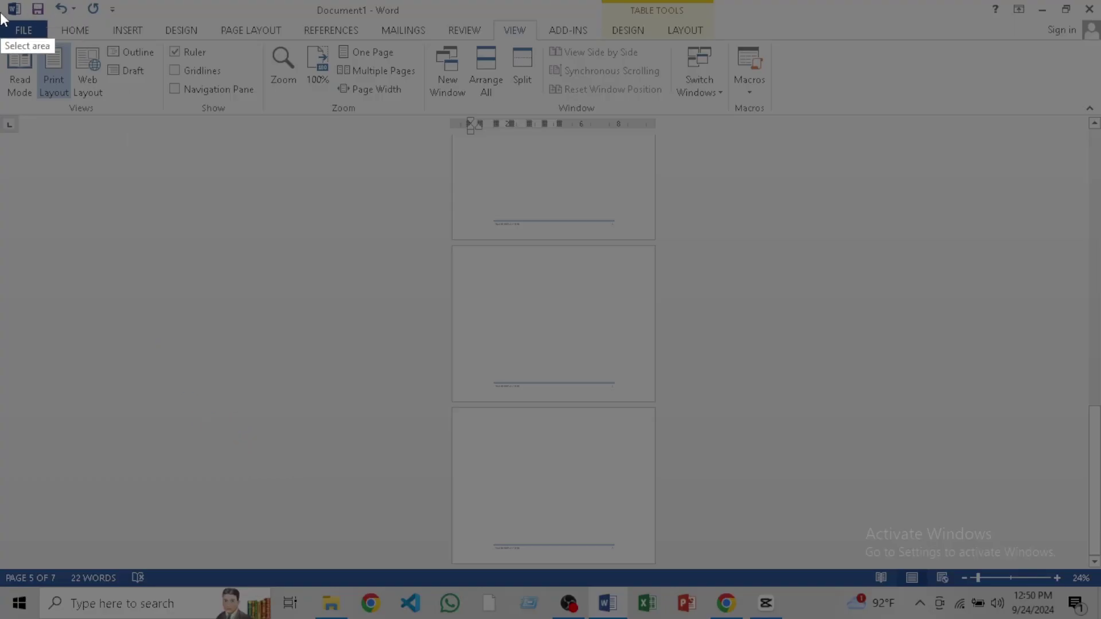
{"action": "mouse_move", "coordinate": [1, 1]}
{"action": "left_mouse_down"}
{"action": "mouse_move", "coordinate": [1065, 618]}
{"action": "mouse_move", "coordinate": [1100, 618]}
{"action": "left_mouse_up"}
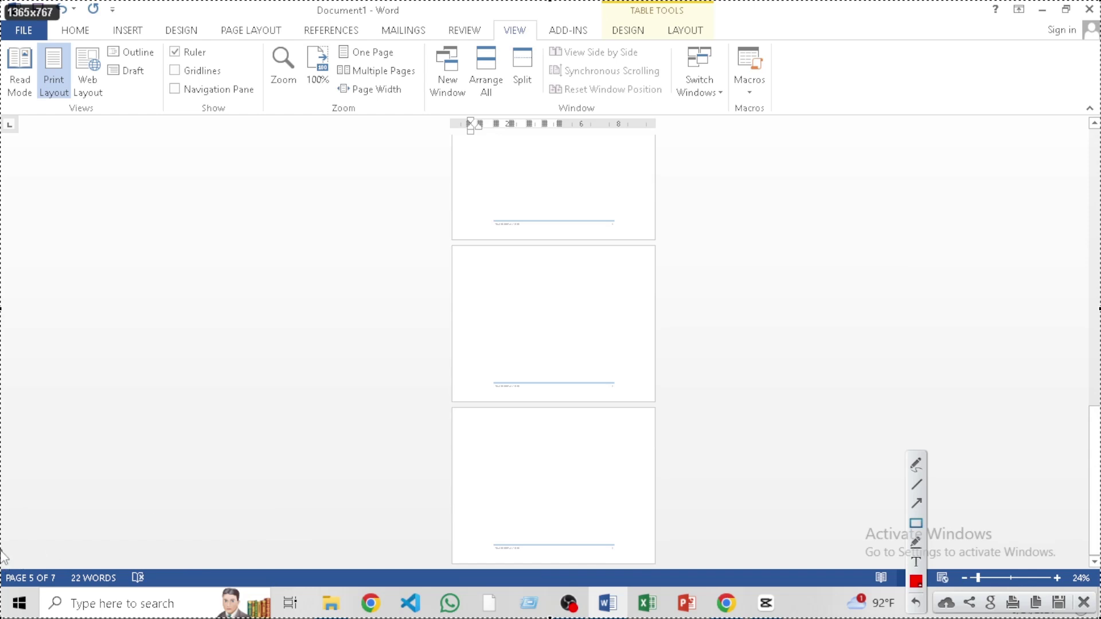
{"action": "left_click_drag", "start_coordinate": [3, 552], "coordinate": [158, 590]}
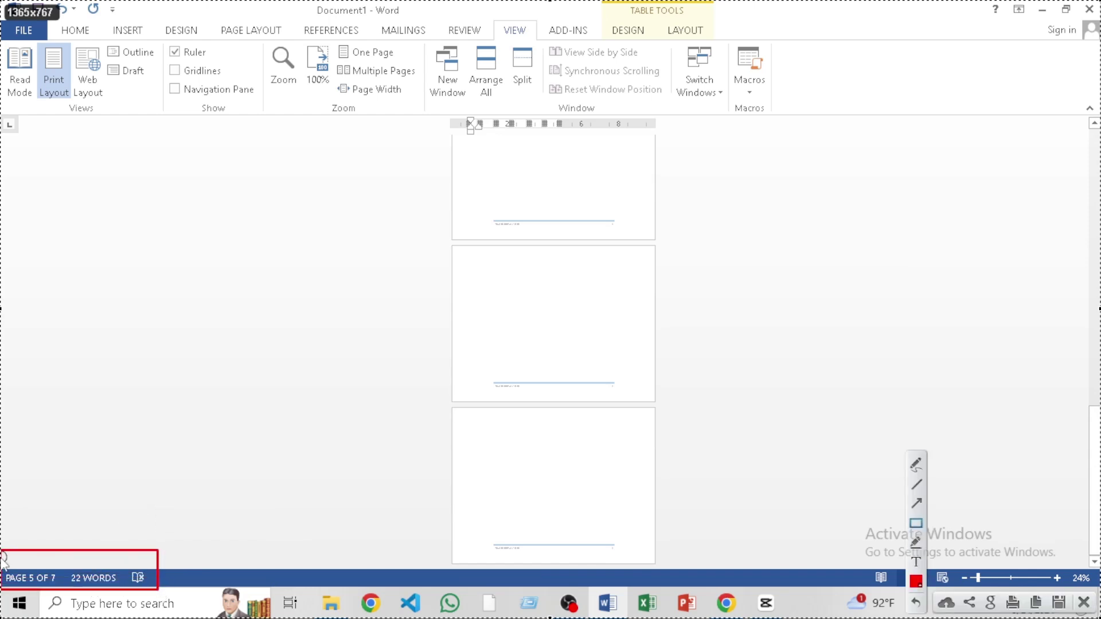
{"action": "mouse_move", "coordinate": [4, 533]}
{"action": "left_mouse_down"}
{"action": "mouse_move", "coordinate": [45, 572]}
{"action": "mouse_move", "coordinate": [172, 599]}
{"action": "left_mouse_up"}
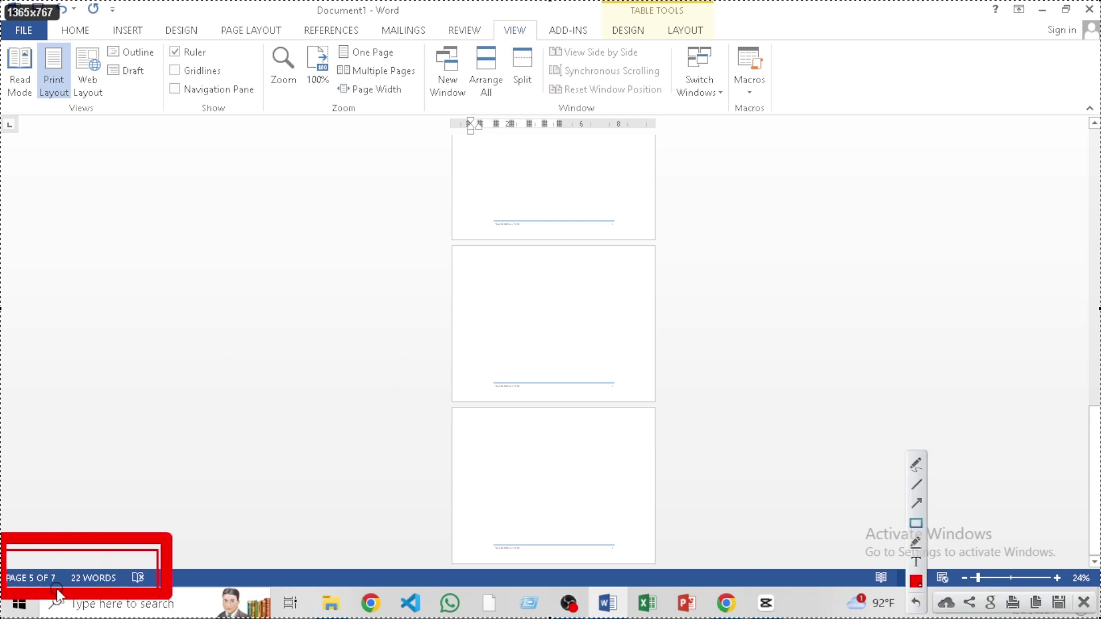
{"action": "left_click", "coordinate": [1083, 602]}
Examine the document's page orientations, the table on the first page, and the footers of the first two pages
{"action": "scroll", "coordinate": [620, 315], "scroll_direction": "down", "scroll_amount": 3}
{"action": "scroll", "coordinate": [582, 204], "scroll_direction": "up", "scroll_amount": 2}
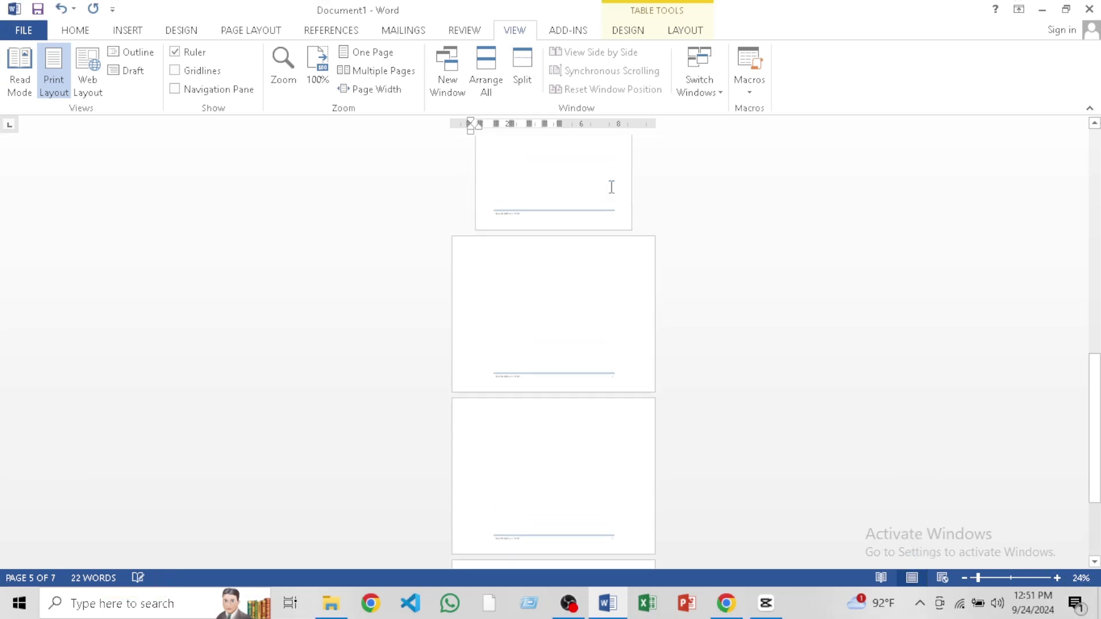
{"action": "scroll", "coordinate": [611, 187], "scroll_direction": "up", "scroll_amount": 2}
{"action": "left_click_drag", "start_coordinate": [1094, 402], "coordinate": [1096, 94]}
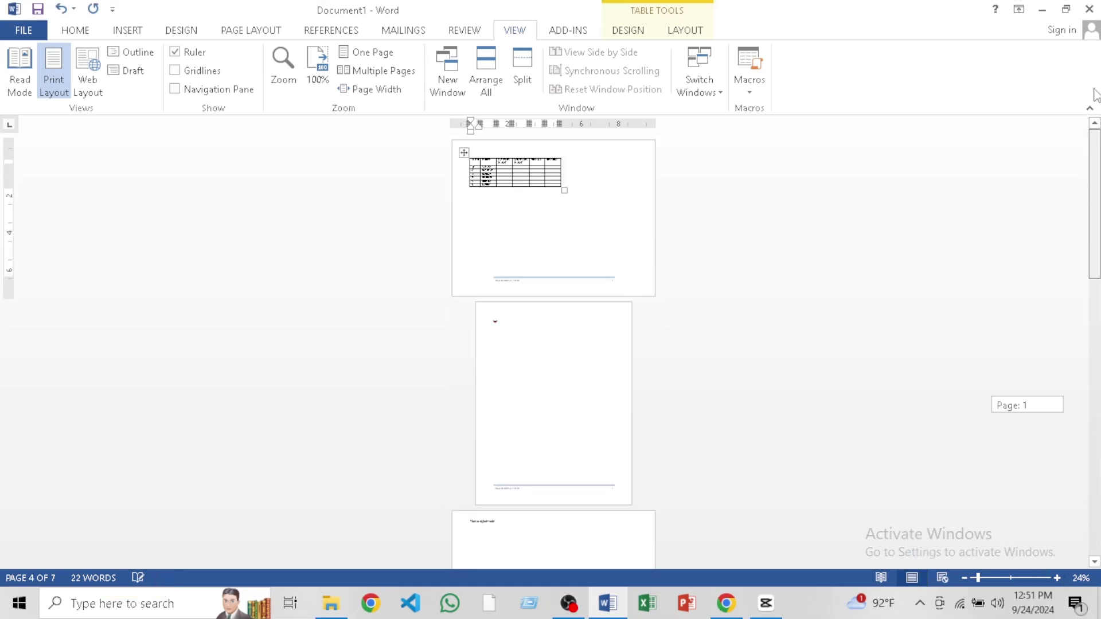
{"action": "scroll", "coordinate": [524, 321], "scroll_direction": "up", "scroll_amount": 8}
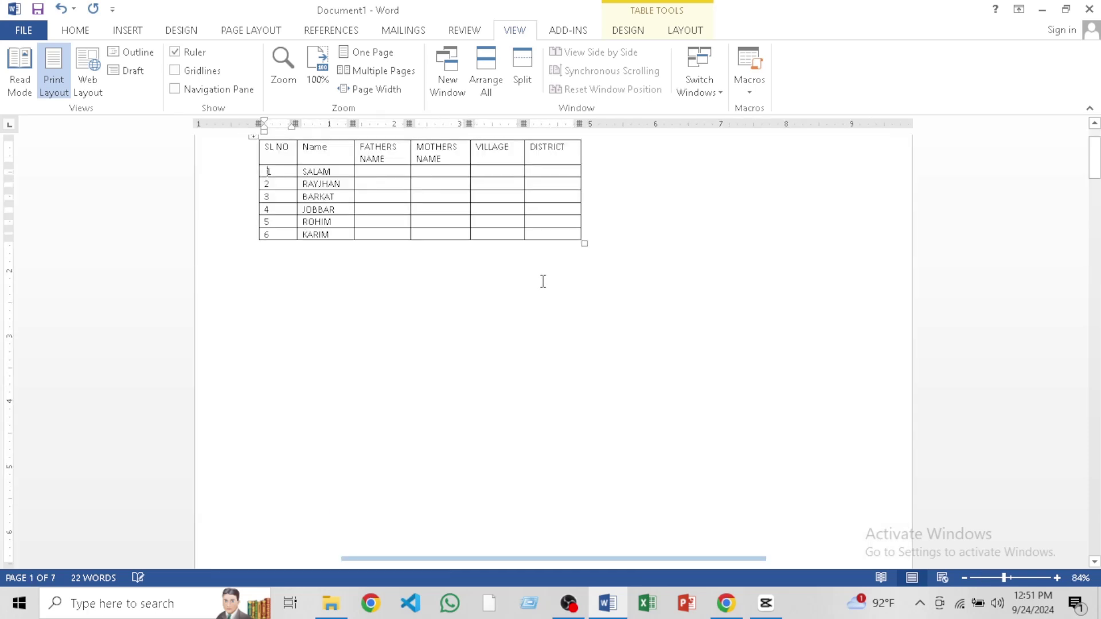
{"action": "scroll", "coordinate": [460, 388], "scroll_direction": "down", "scroll_amount": 10}
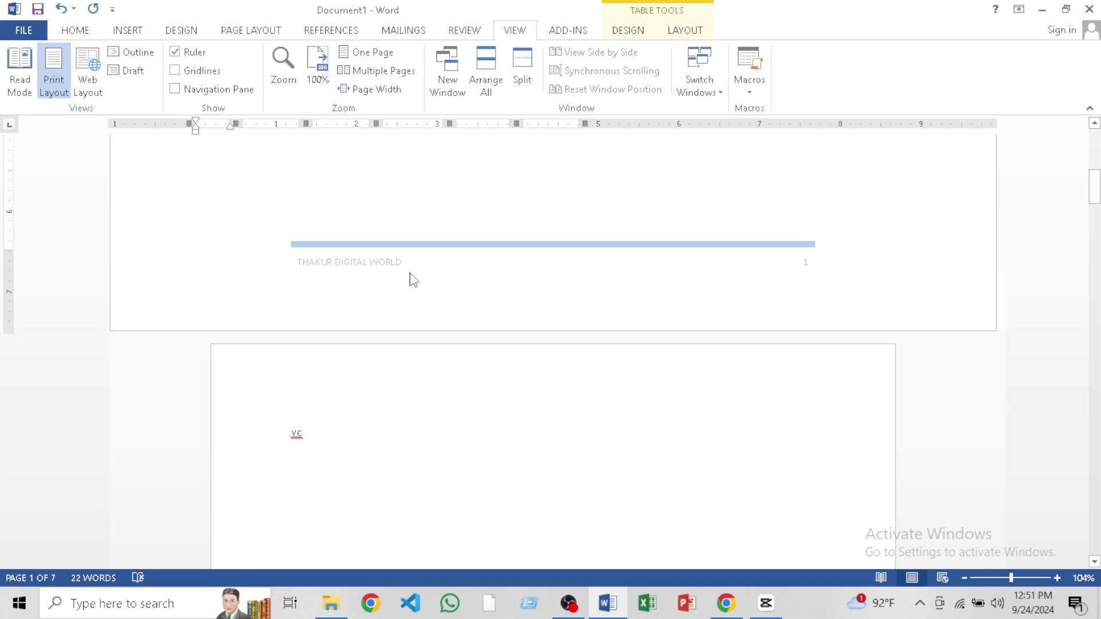
{"action": "scroll", "coordinate": [504, 415], "scroll_direction": "down", "scroll_amount": 12}
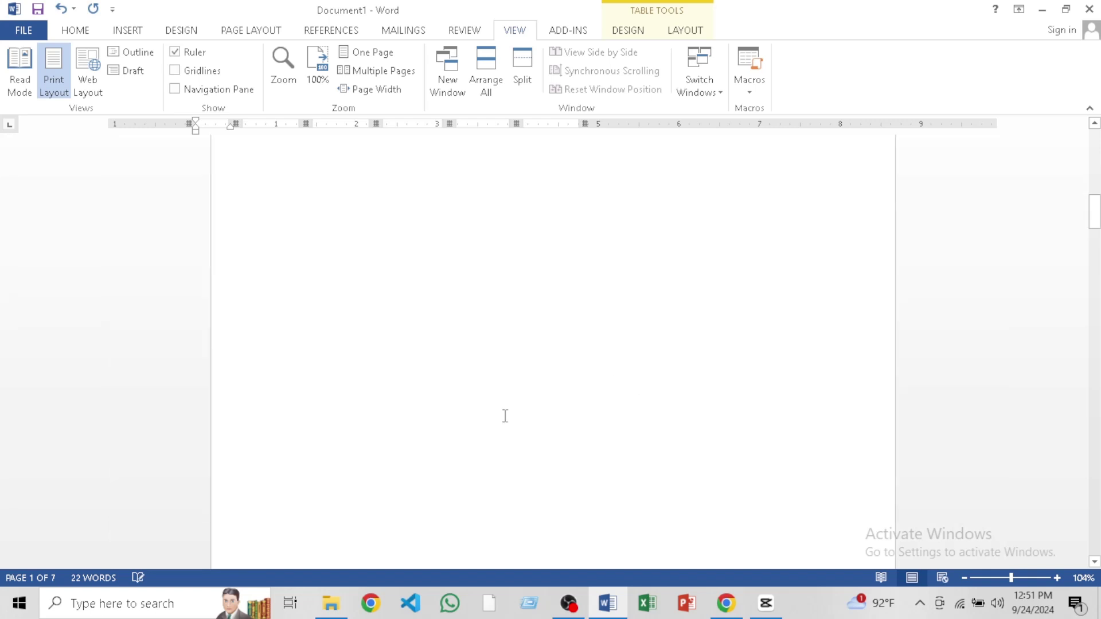
{"action": "scroll", "coordinate": [478, 385], "scroll_direction": "down", "scroll_amount": 2}
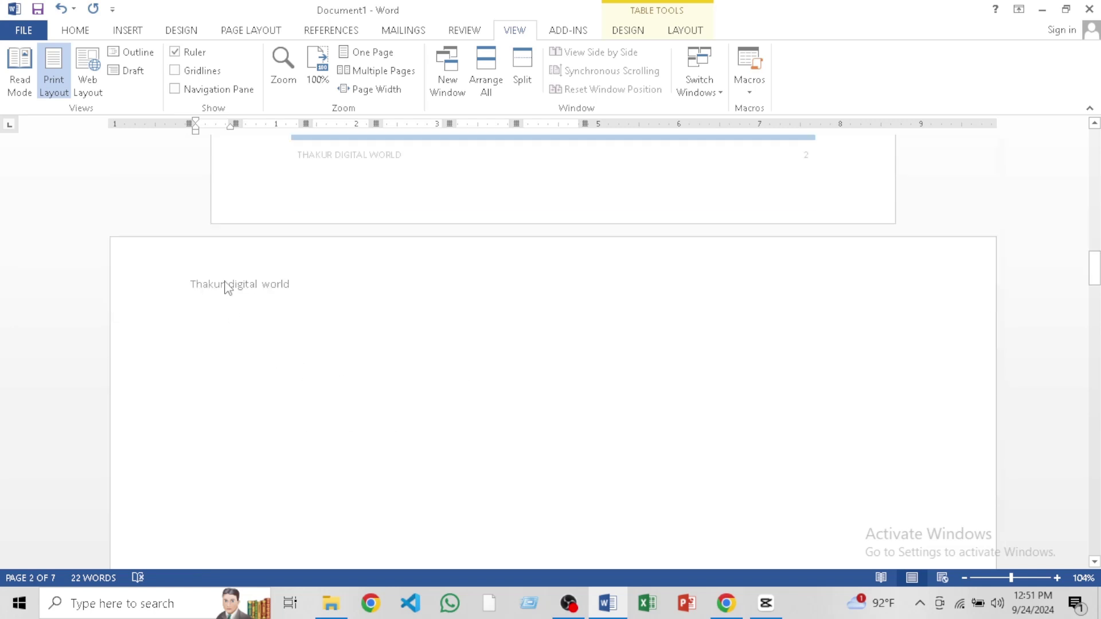
{"action": "scroll", "coordinate": [407, 240], "scroll_direction": "up", "scroll_amount": 18}
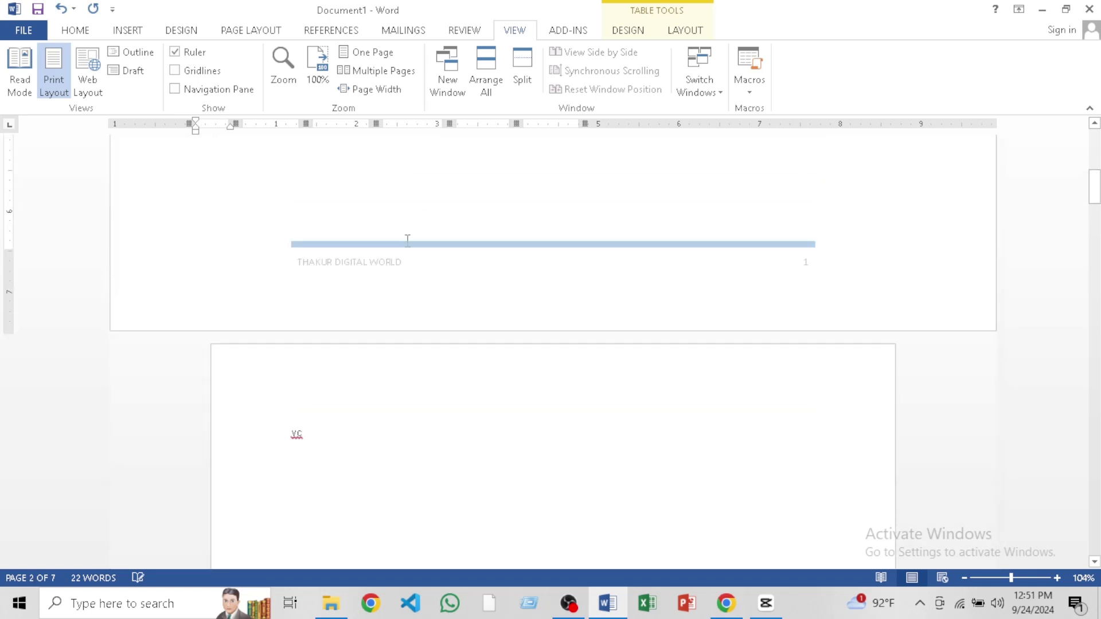
{"action": "scroll", "coordinate": [442, 209], "scroll_direction": "up", "scroll_amount": 18}
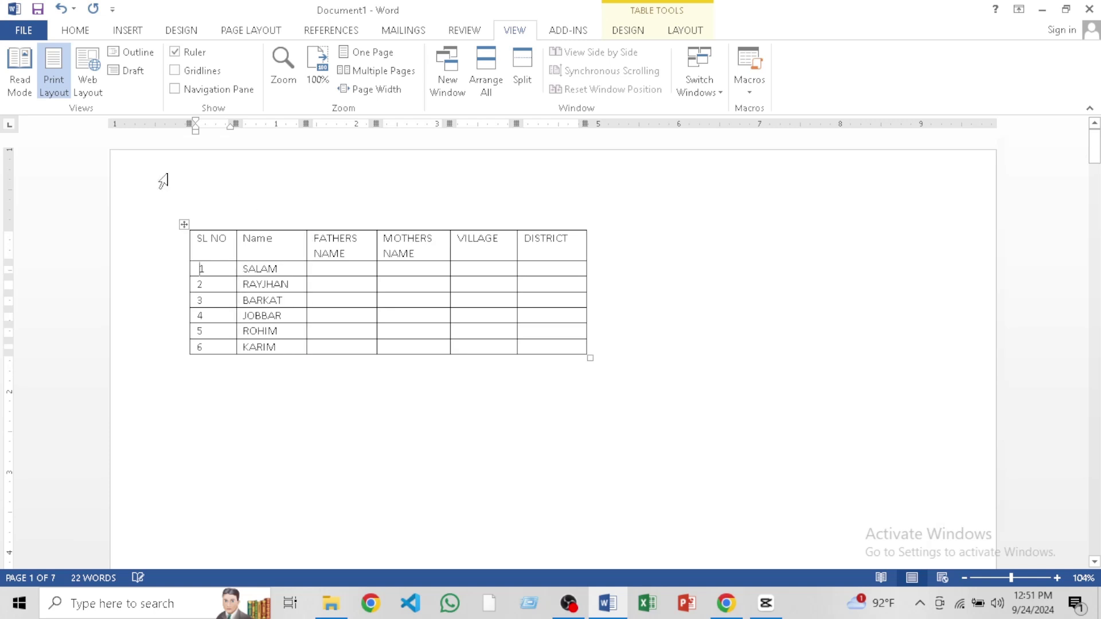
Check the footer page numbers and the third page's text, then return to an overview of the first page
{"action": "scroll", "coordinate": [413, 364], "scroll_direction": "down", "scroll_amount": 20}
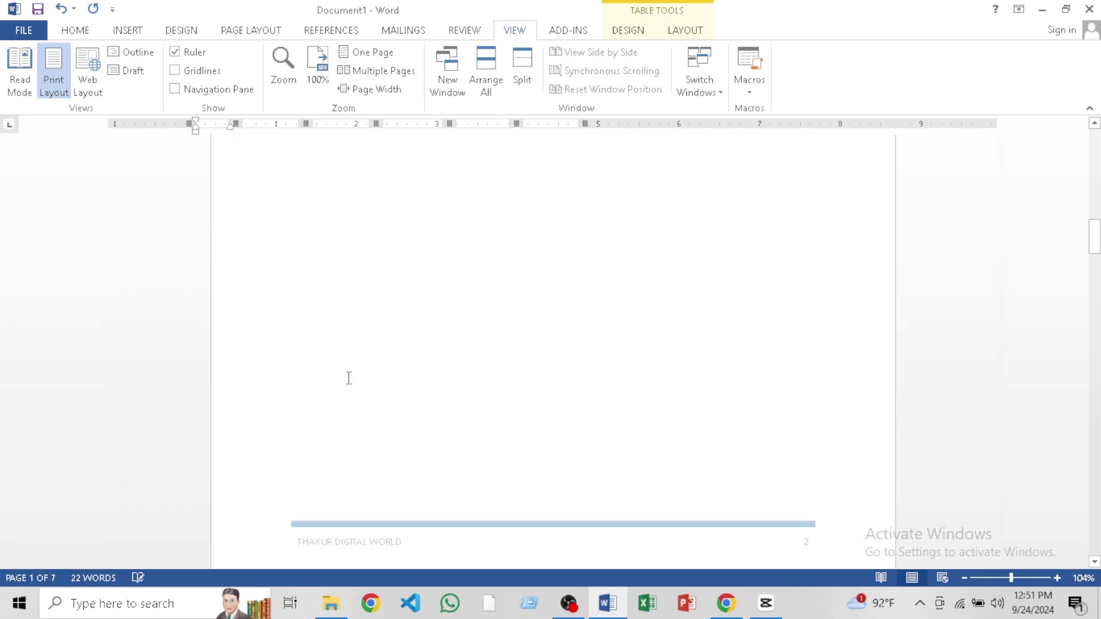
{"action": "scroll", "coordinate": [349, 400], "scroll_direction": "down", "scroll_amount": 2}
{"action": "scroll", "coordinate": [339, 304], "scroll_direction": "down", "scroll_amount": 14}
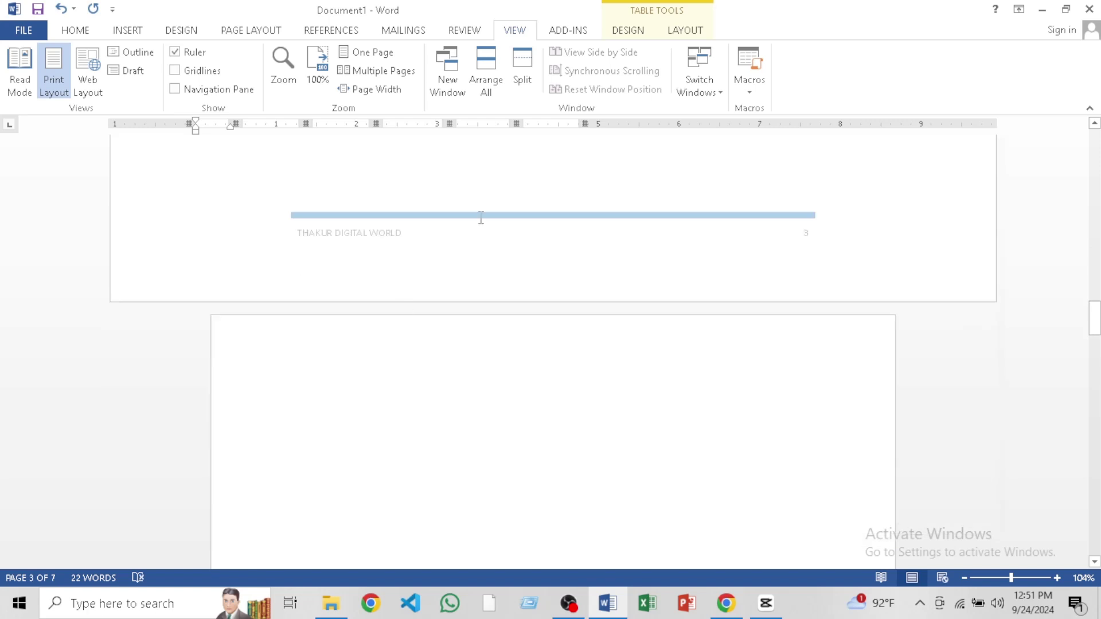
{"action": "scroll", "coordinate": [481, 218], "scroll_direction": "down", "scroll_amount": 15}
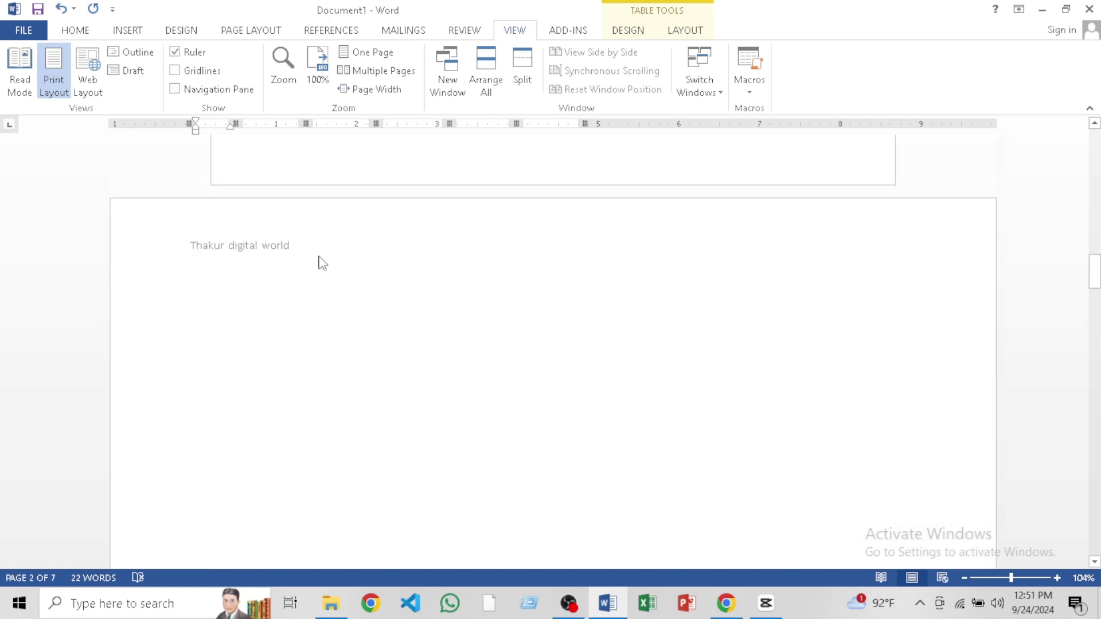
{"action": "left_click", "coordinate": [304, 270]}
{"action": "scroll", "coordinate": [344, 249], "scroll_direction": "up", "scroll_amount": 5}
{"action": "scroll", "coordinate": [377, 229], "scroll_direction": "up", "scroll_amount": 4}
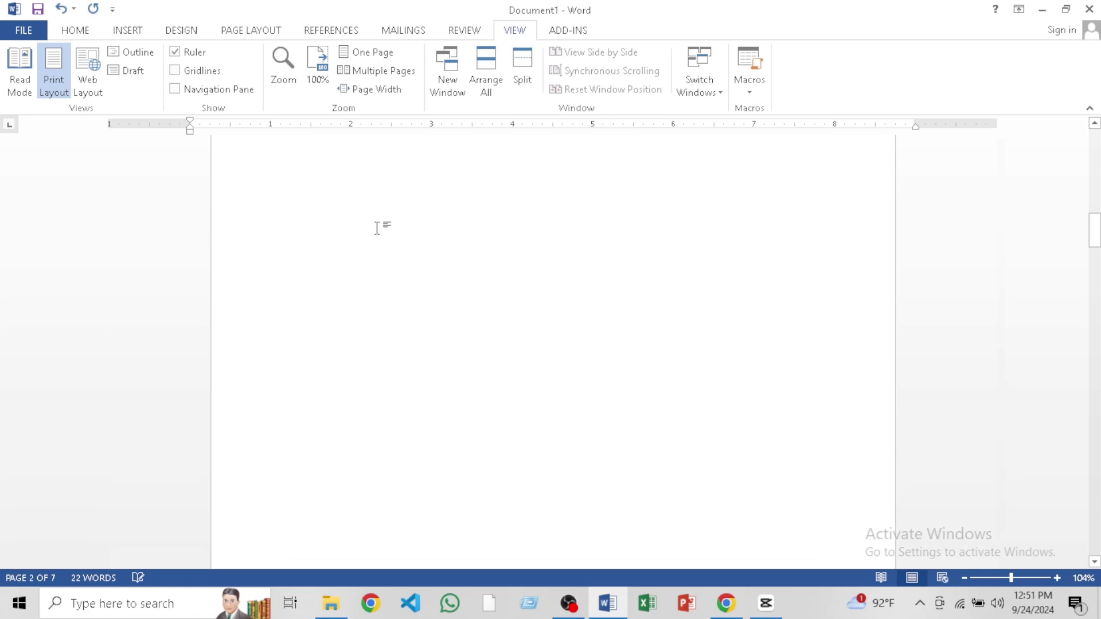
{"action": "scroll", "coordinate": [379, 229], "scroll_direction": "up", "scroll_amount": 6}
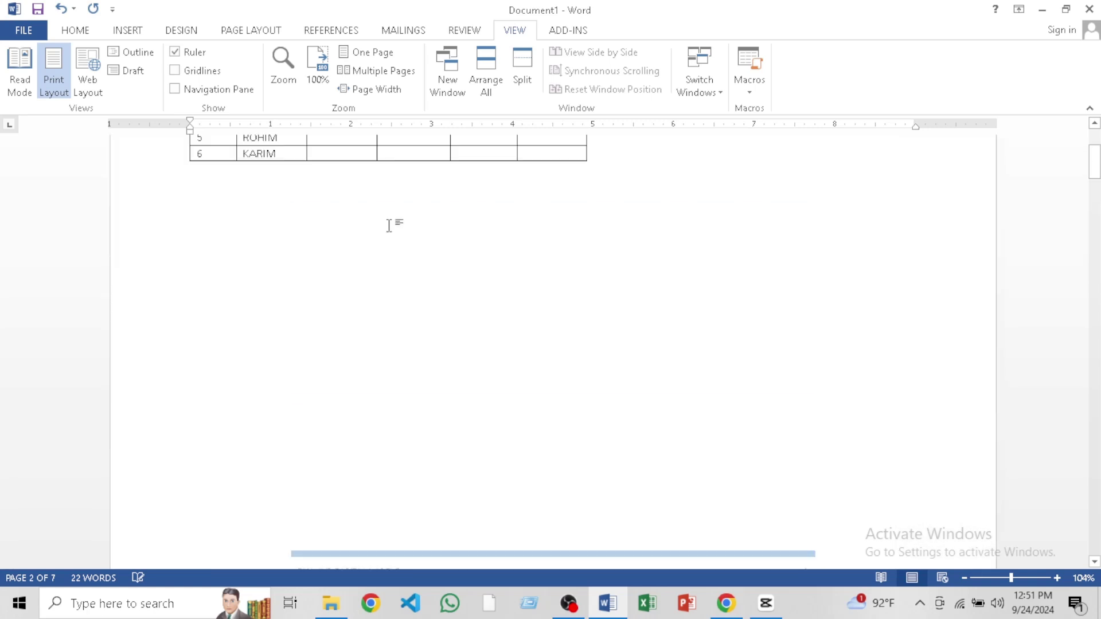
{"action": "scroll", "coordinate": [404, 295], "scroll_direction": "down", "scroll_amount": 9}
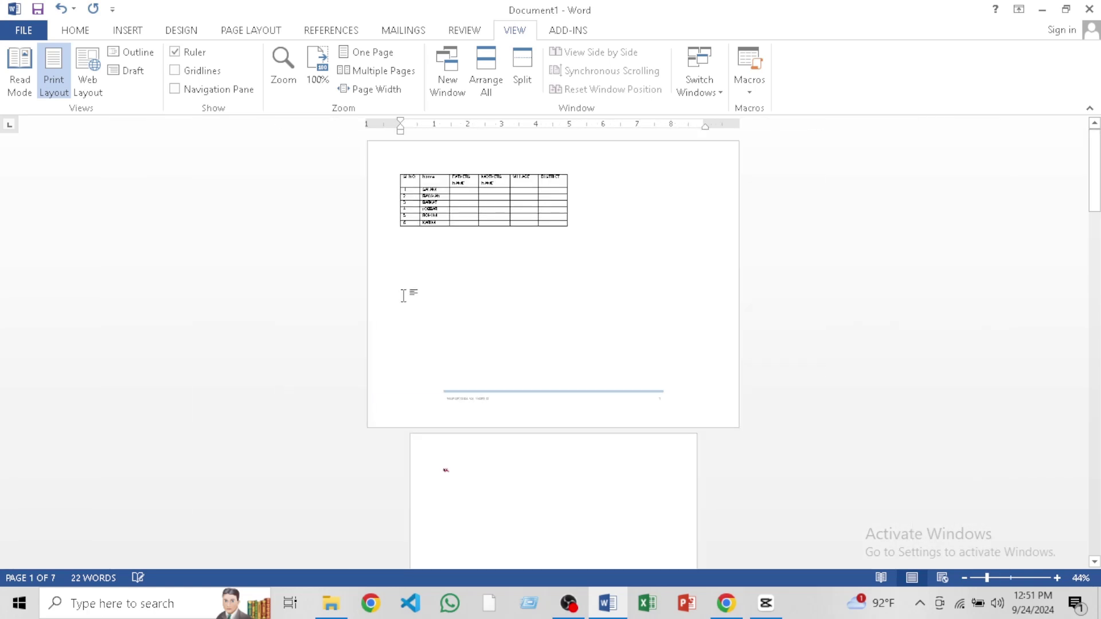
Compare the orientation of the first three pages, starting from below the table
{"action": "left_click", "coordinate": [535, 196]}
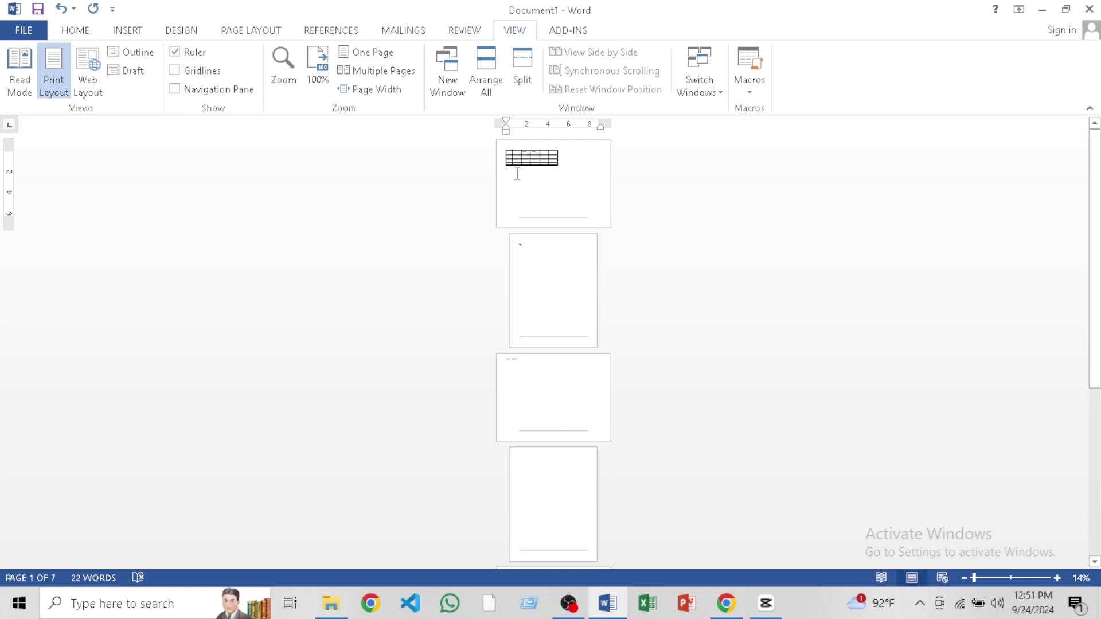
{"action": "scroll", "coordinate": [517, 173], "scroll_direction": "up", "scroll_amount": 4, "text": "ctrl"}
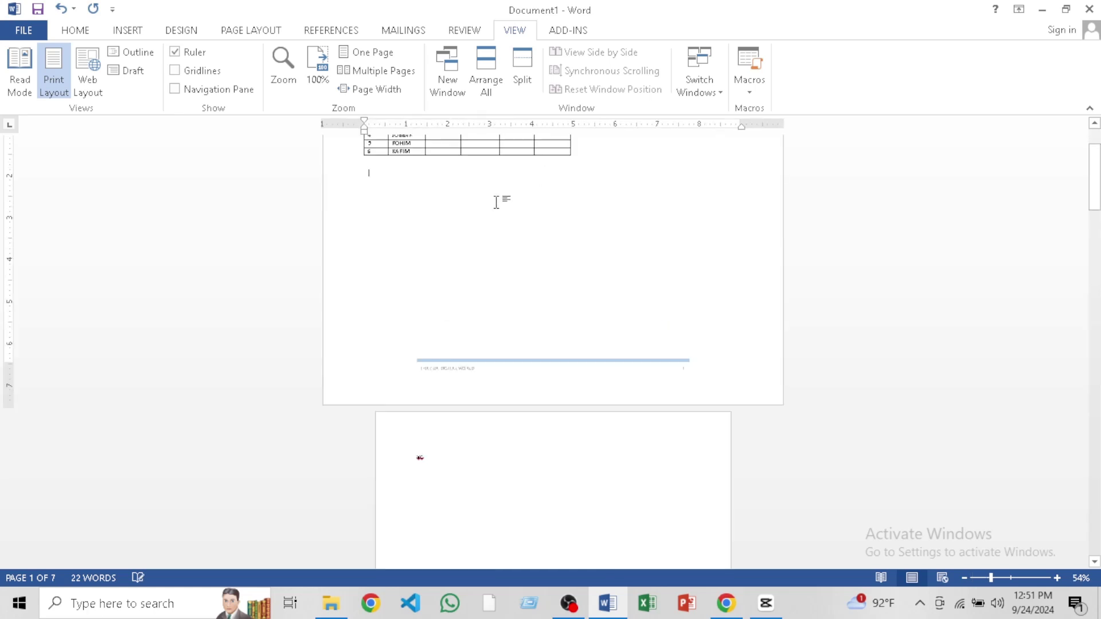
{"action": "scroll", "coordinate": [500, 202], "scroll_direction": "down", "scroll_amount": 5}
{"action": "scroll", "coordinate": [484, 350], "scroll_direction": "down", "scroll_amount": 3}
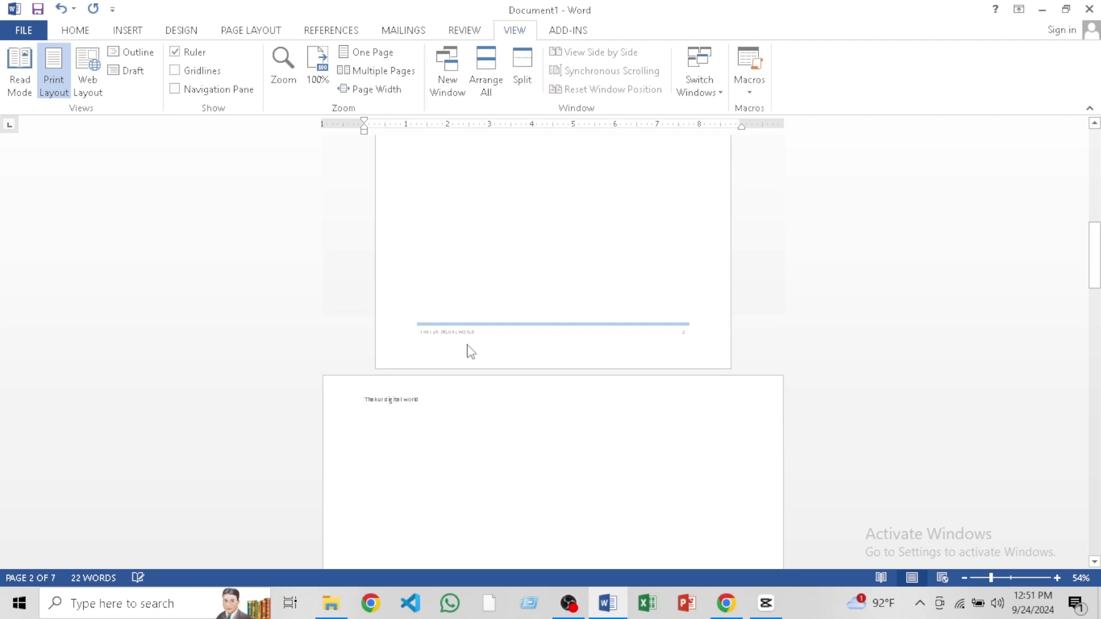
{"action": "scroll", "coordinate": [470, 351], "scroll_direction": "down", "scroll_amount": 2}
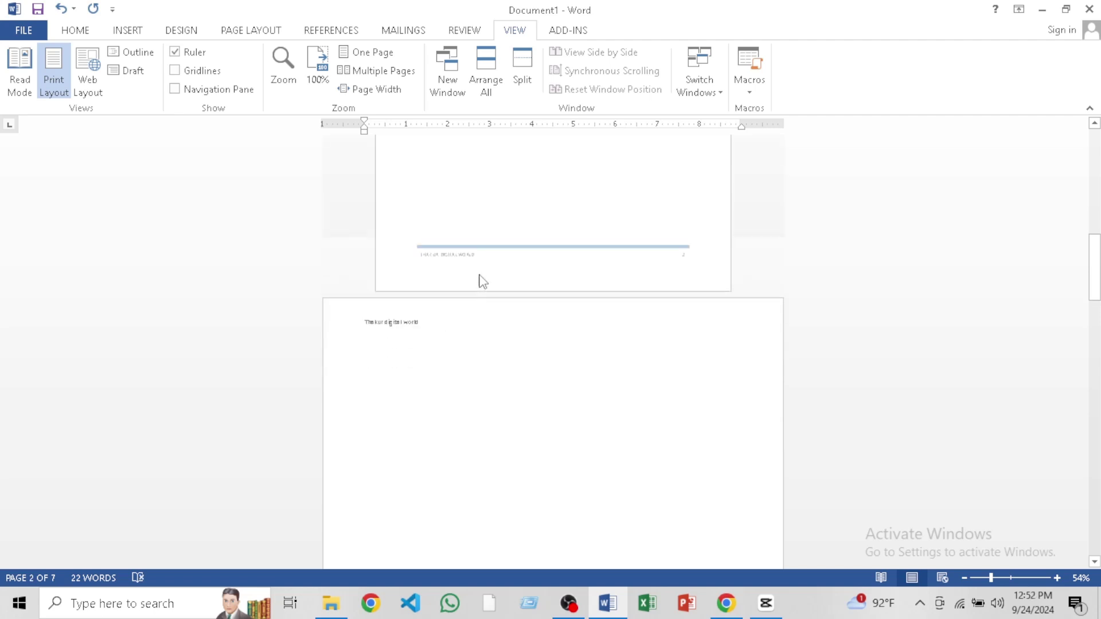
{"action": "scroll", "coordinate": [498, 219], "scroll_direction": "up", "scroll_amount": 3}
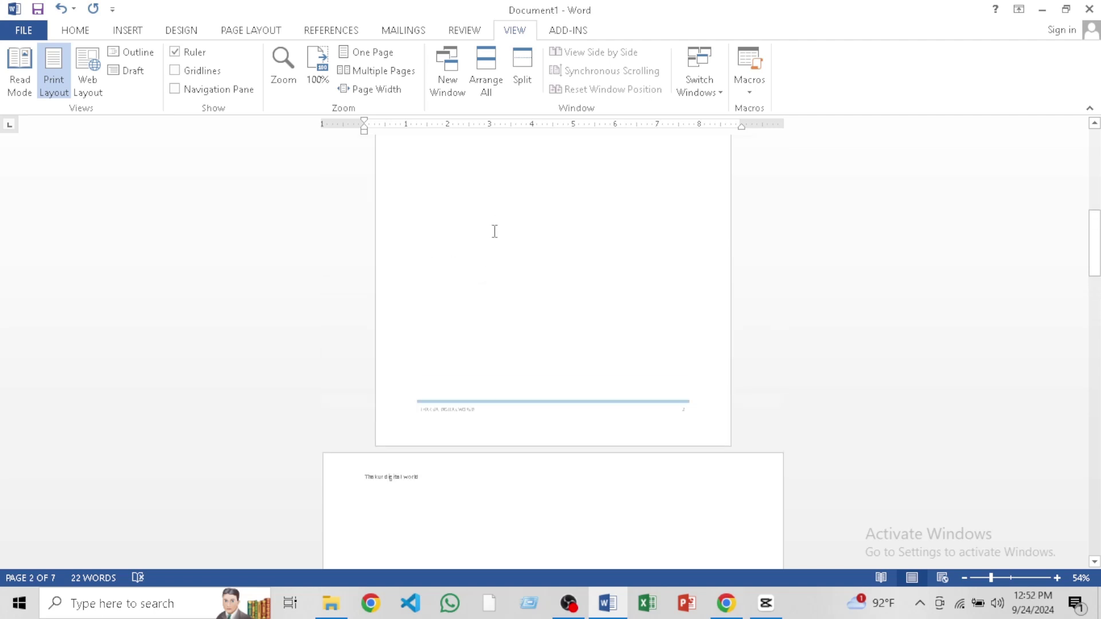
Create a new blank document and show its whole page
{"action": "key", "text": "ctrl+n"}
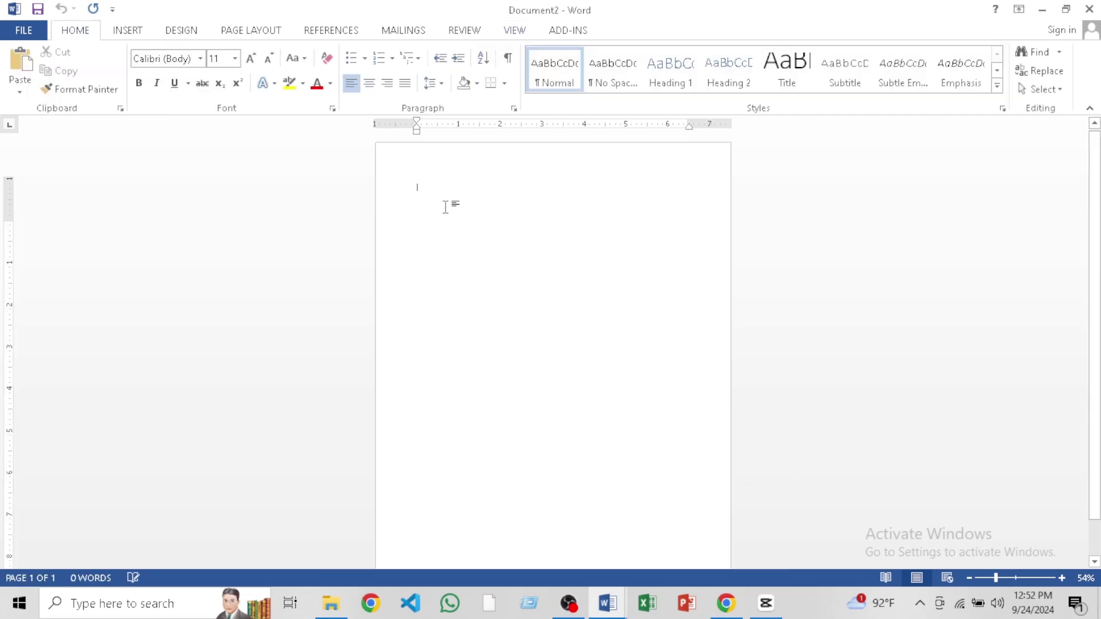
{"action": "scroll", "coordinate": [445, 207], "scroll_direction": "down", "scroll_amount": 4, "text": "ctrl"}
{"action": "scroll", "coordinate": [514, 253], "scroll_direction": "up", "scroll_amount": 2, "text": "ctrl"}
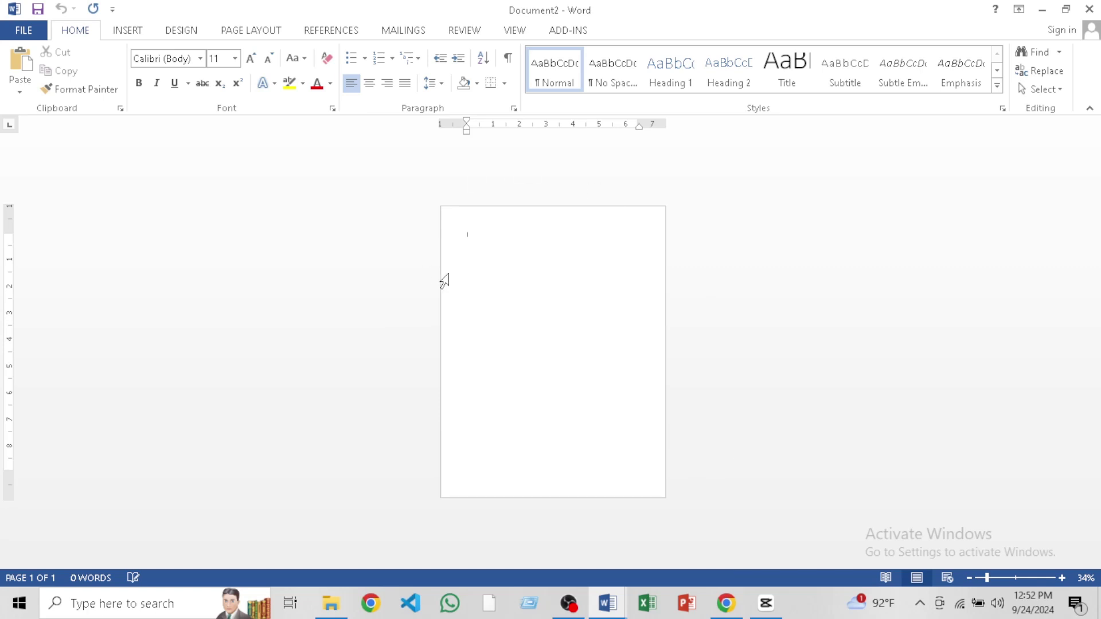
{"action": "scroll", "coordinate": [545, 213], "scroll_direction": "up", "scroll_amount": 5, "text": "ctrl"}
{"action": "scroll", "coordinate": [433, 240], "scroll_direction": "down", "scroll_amount": 5, "text": "ctrl"}
Insert a page break to add a second page to the new document
{"action": "key", "text": "ctrl+Return"}
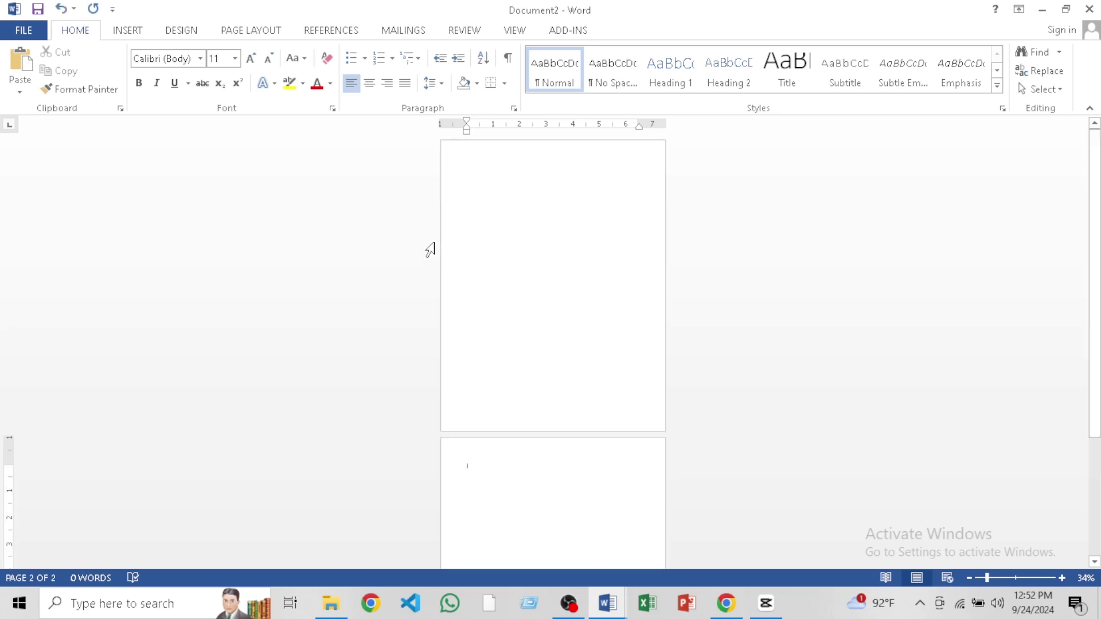
{"action": "scroll", "coordinate": [528, 277], "scroll_direction": "down", "scroll_amount": 3, "text": "ctrl"}
{"action": "scroll", "coordinate": [526, 283], "scroll_direction": "up", "scroll_amount": 2, "text": "ctrl"}
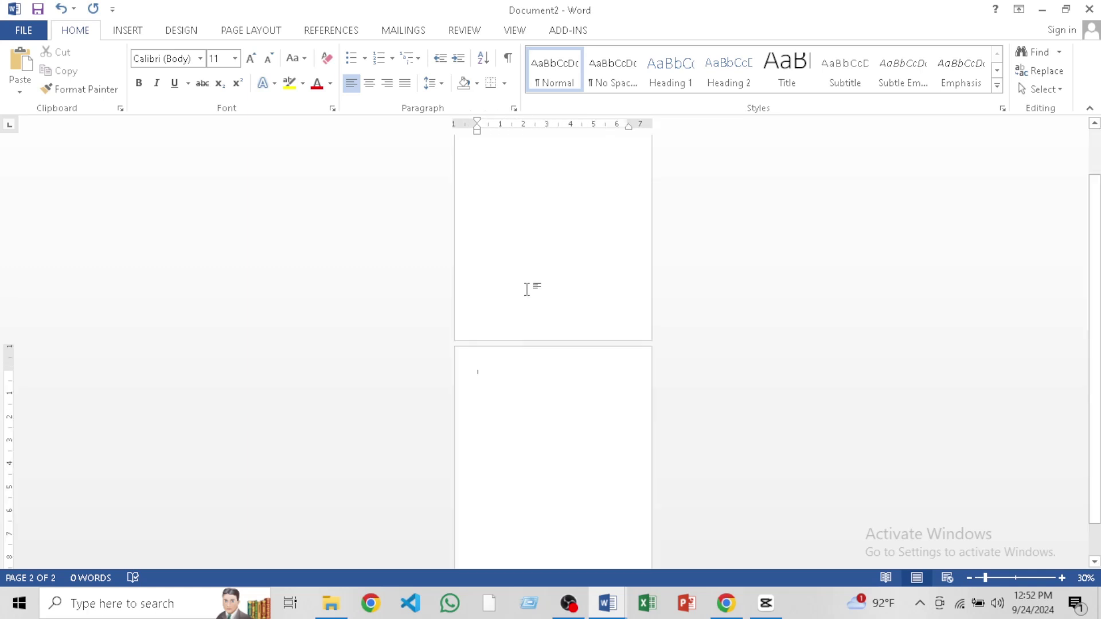
{"action": "scroll", "coordinate": [526, 284], "scroll_direction": "down", "scroll_amount": 2, "text": "ctrl"}
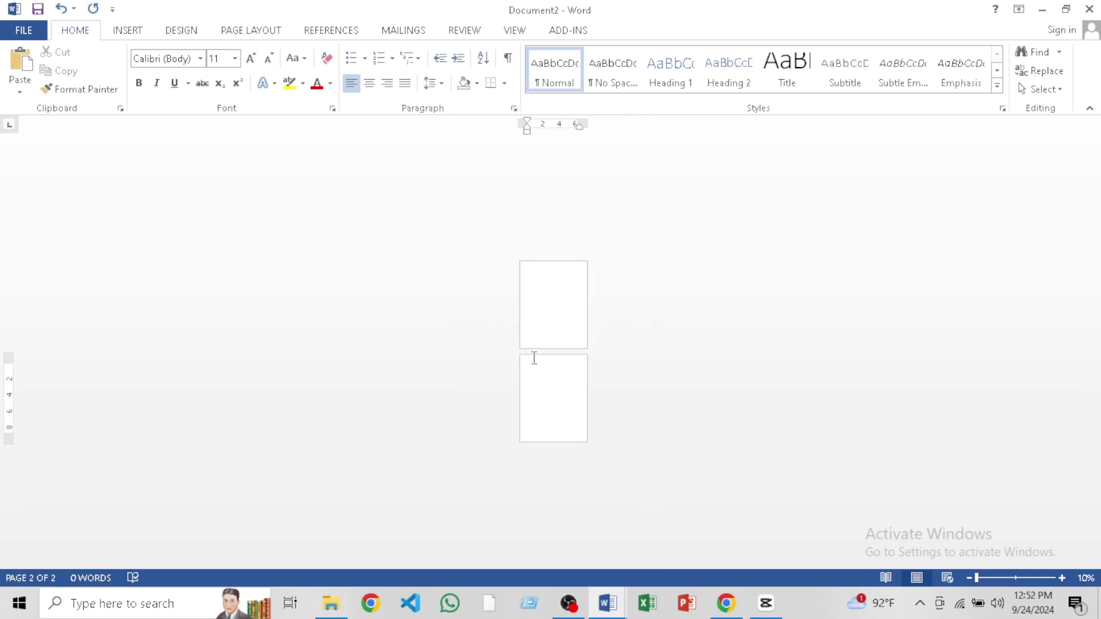
{"action": "scroll", "coordinate": [534, 358], "scroll_direction": "up", "scroll_amount": 2, "text": "ctrl"}
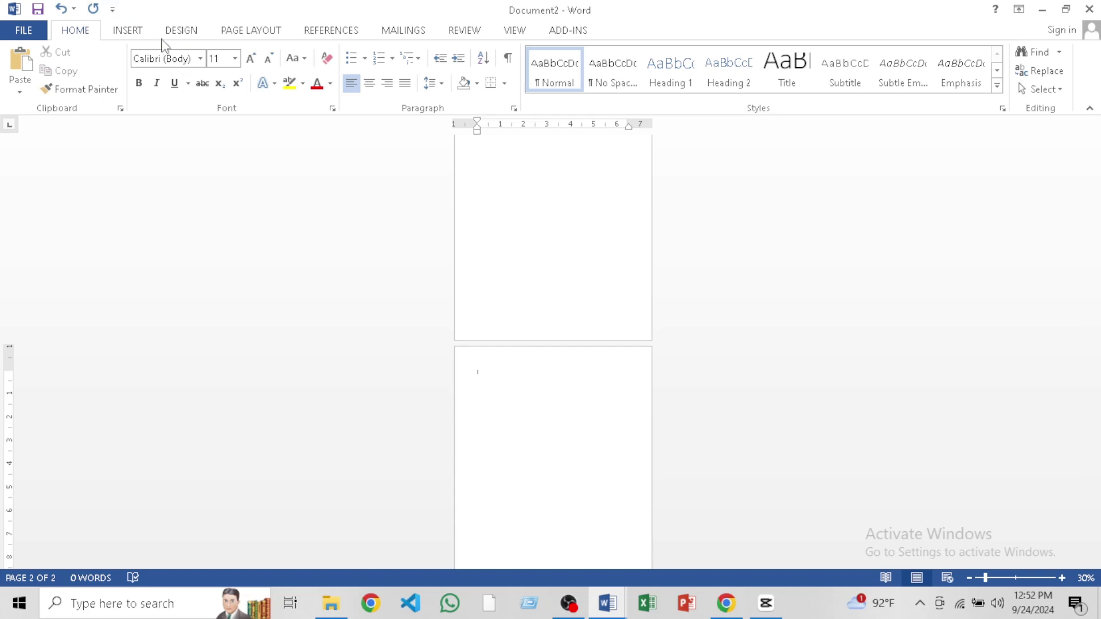
Set the new document's page orientation to Landscape
{"action": "left_click", "coordinate": [235, 32]}
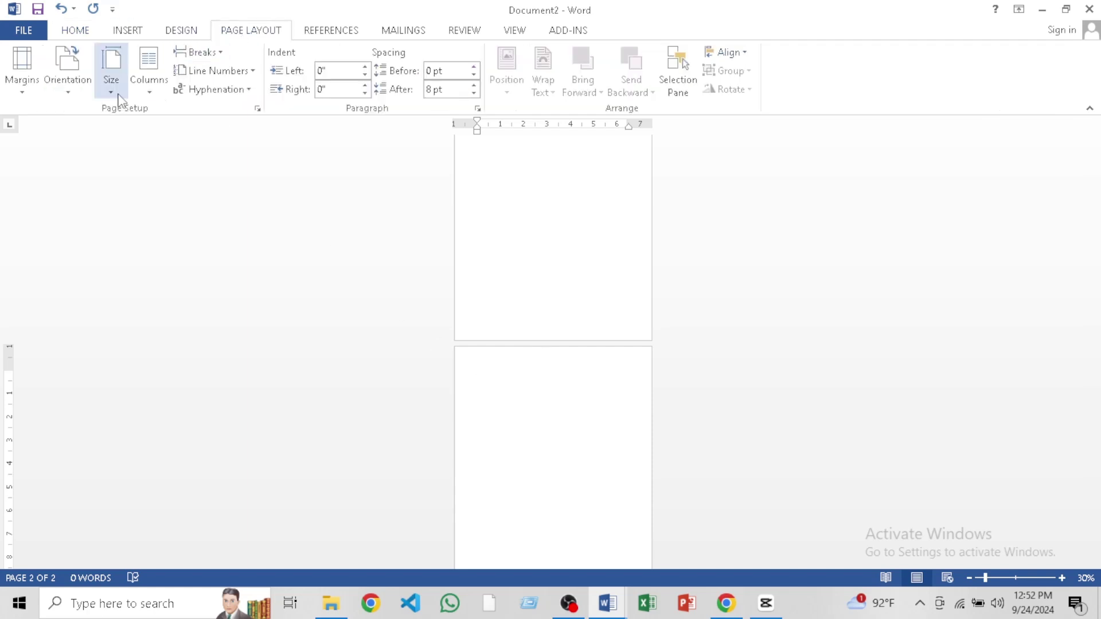
{"action": "left_click", "coordinate": [73, 81]}
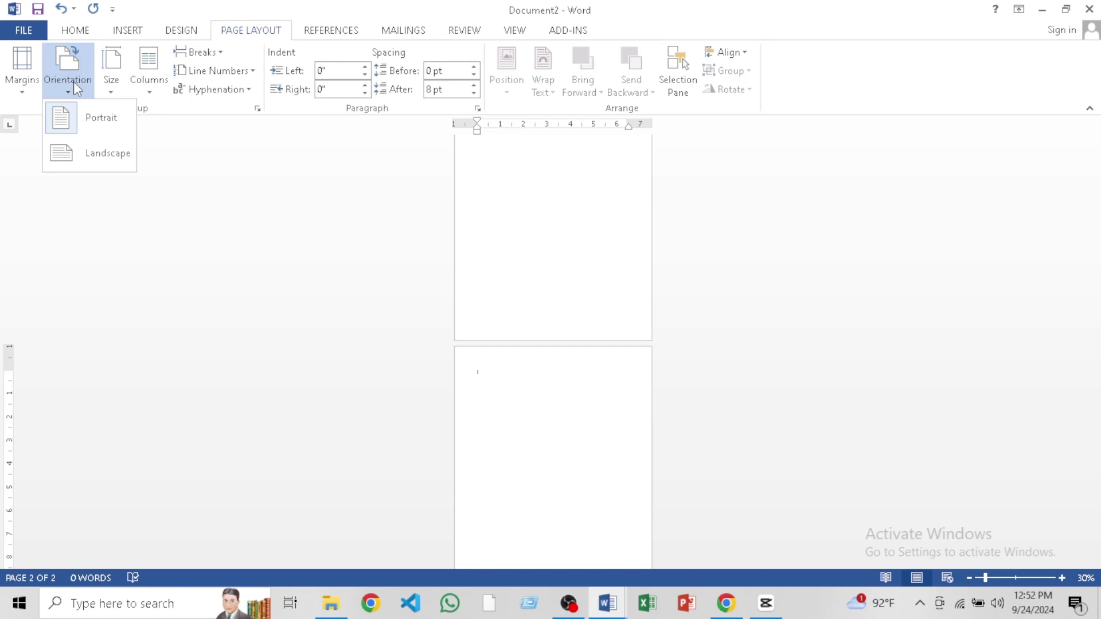
{"action": "left_click", "coordinate": [101, 154]}
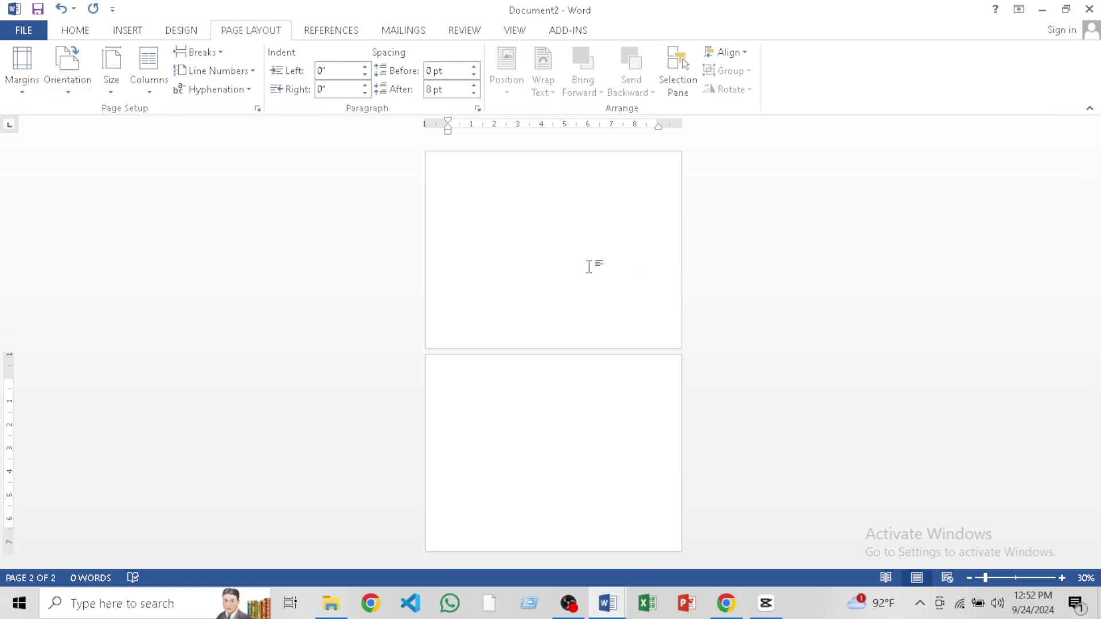
Undo the landscape orientation and the page break in the new document
{"action": "scroll", "coordinate": [574, 267], "scroll_direction": "down", "scroll_amount": 2}
{"action": "scroll", "coordinate": [545, 280], "scroll_direction": "up", "scroll_amount": 1}
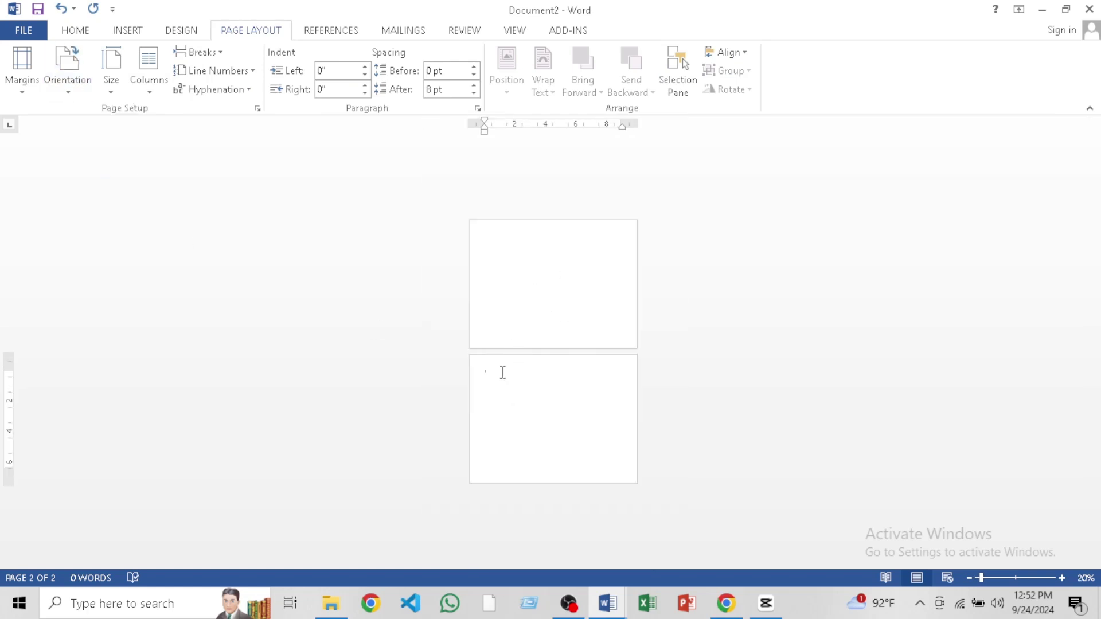
{"action": "left_click", "coordinate": [493, 258]}
{"action": "key", "text": "ctrl+z"}
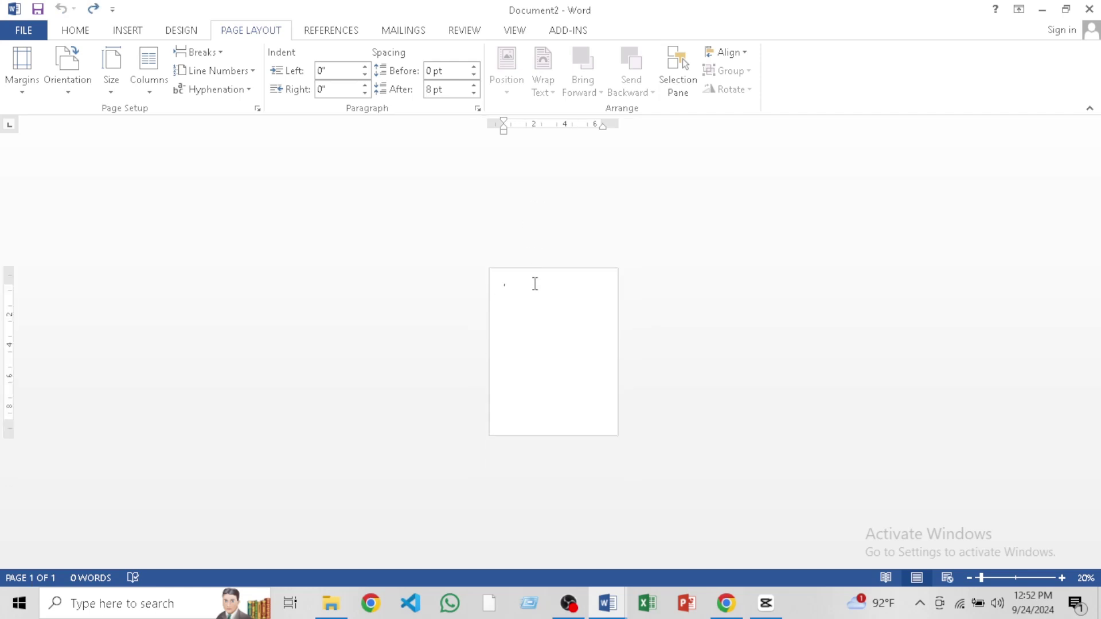
Insert a Next Page section break in the blank document to start a second page
{"action": "scroll", "coordinate": [533, 284], "scroll_direction": "down", "scroll_amount": 1}
{"action": "scroll", "coordinate": [534, 284], "scroll_direction": "up", "scroll_amount": 6}
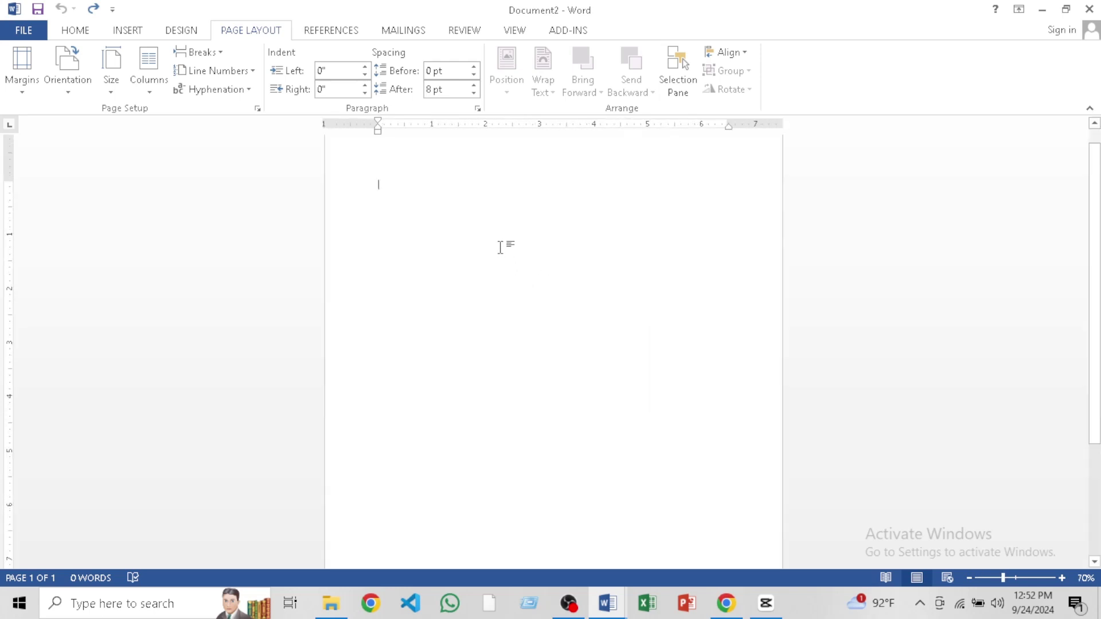
{"action": "scroll", "coordinate": [500, 248], "scroll_direction": "down", "scroll_amount": 3}
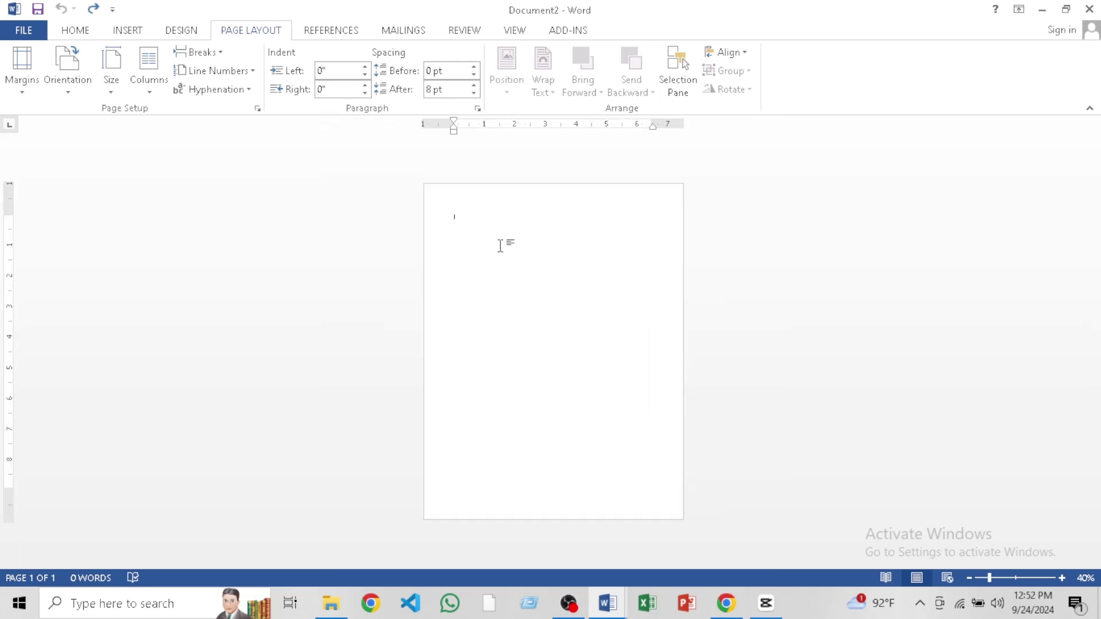
{"action": "left_click", "coordinate": [198, 52]}
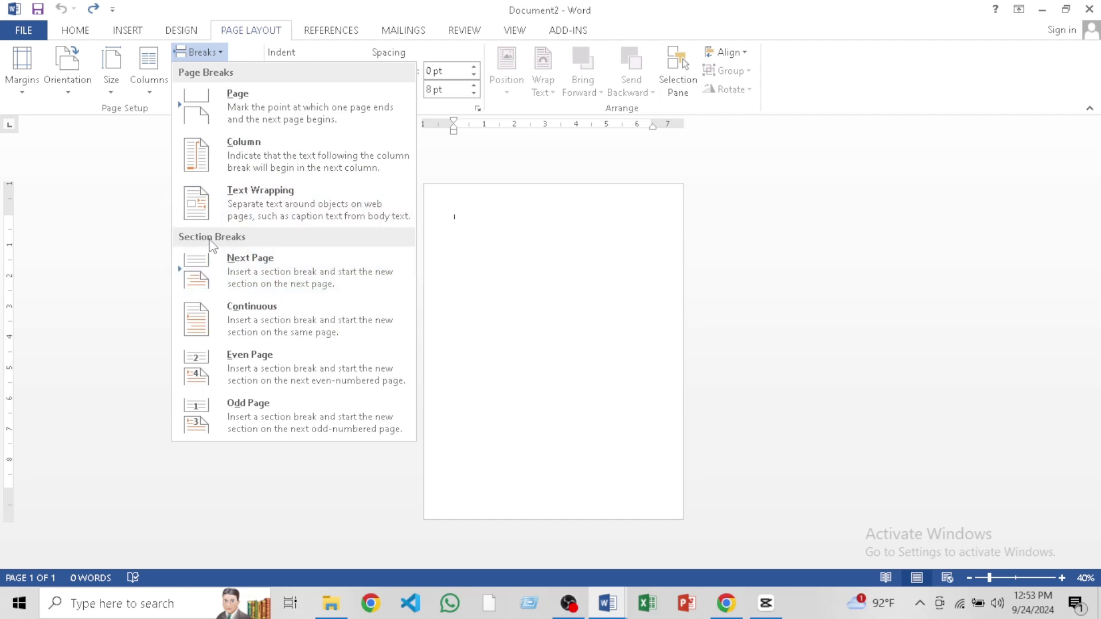
{"action": "left_click", "coordinate": [283, 262]}
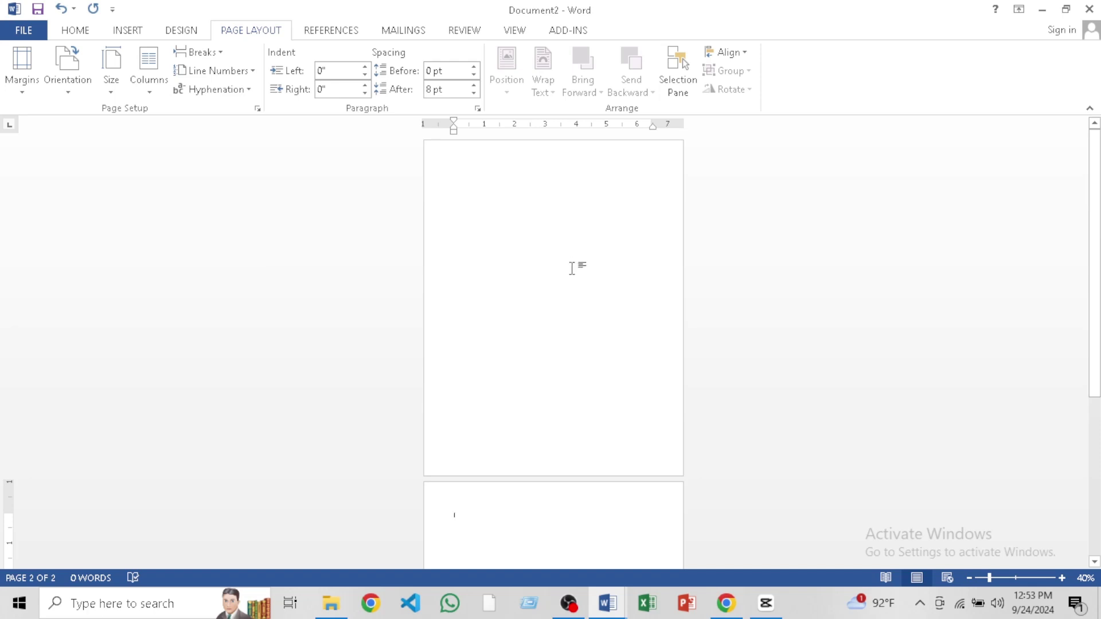
{"action": "scroll", "coordinate": [536, 284], "scroll_direction": "down", "scroll_amount": 3}
{"action": "scroll", "coordinate": [527, 270], "scroll_direction": "up", "scroll_amount": 2}
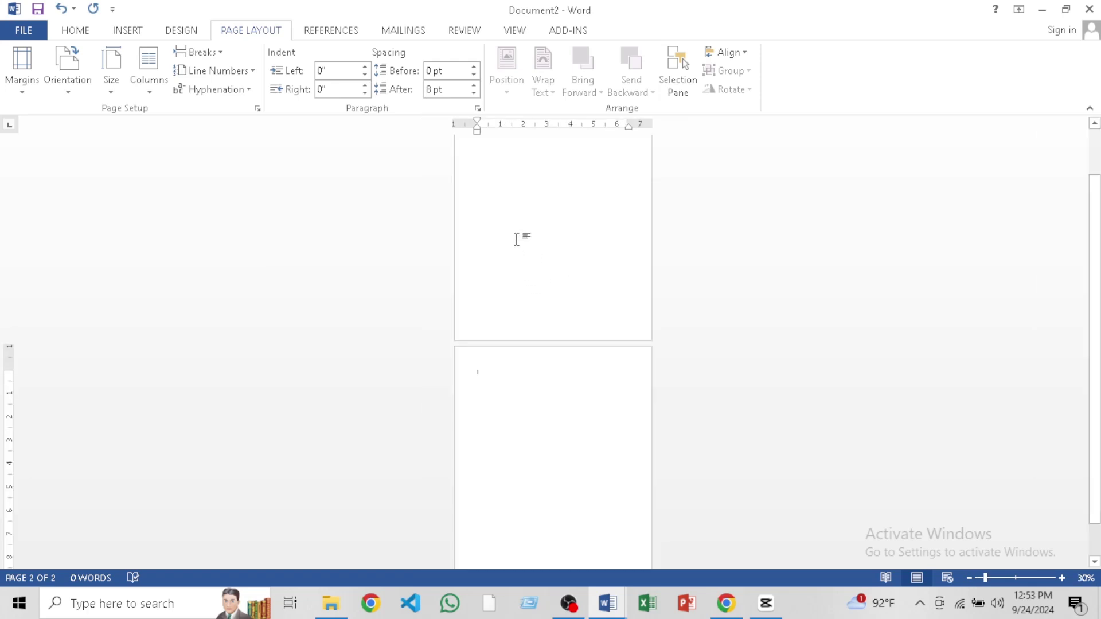
{"action": "scroll", "coordinate": [507, 208], "scroll_direction": "down", "scroll_amount": 2}
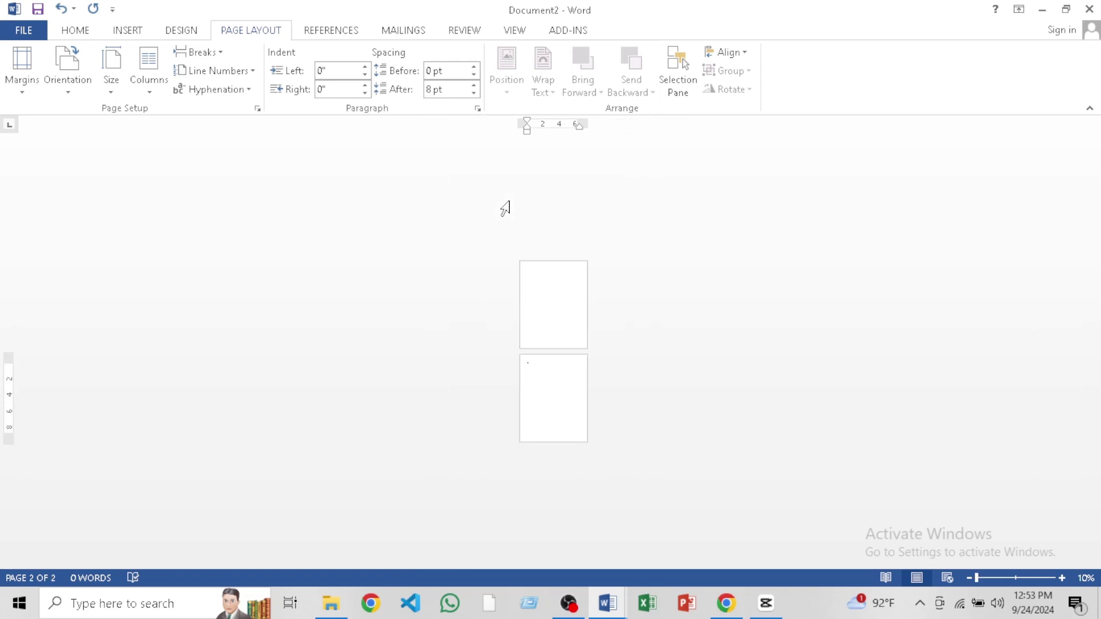
Set the second page's orientation to Landscape
{"action": "left_click", "coordinate": [539, 276]}
{"action": "scroll", "coordinate": [534, 321], "scroll_direction": "up", "scroll_amount": 2}
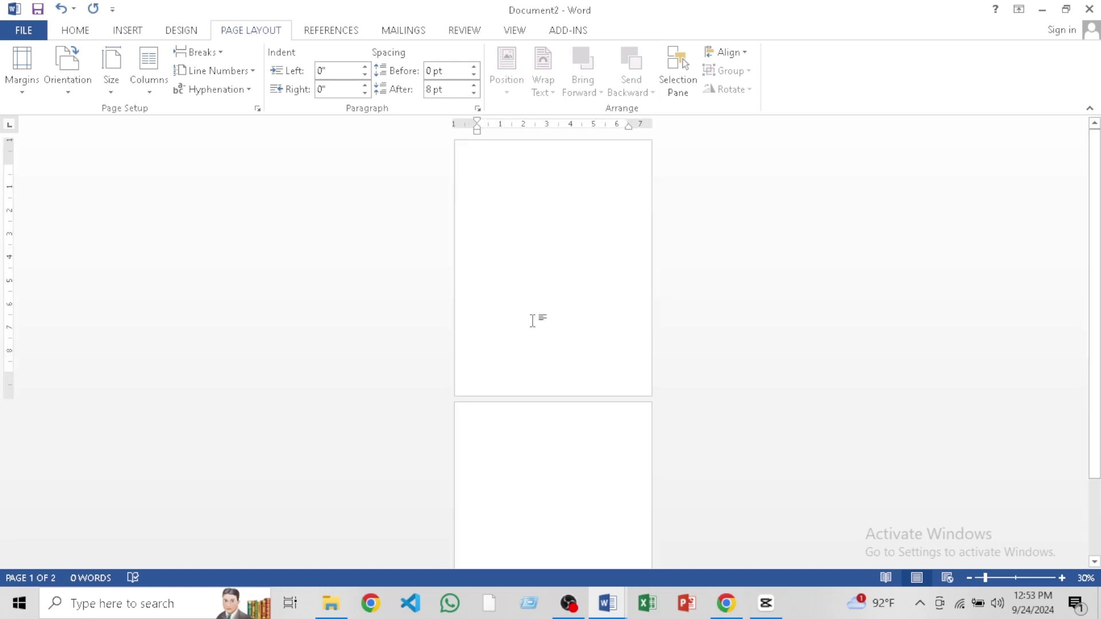
{"action": "scroll", "coordinate": [519, 367], "scroll_direction": "down", "scroll_amount": 2}
{"action": "left_click", "coordinate": [498, 343]}
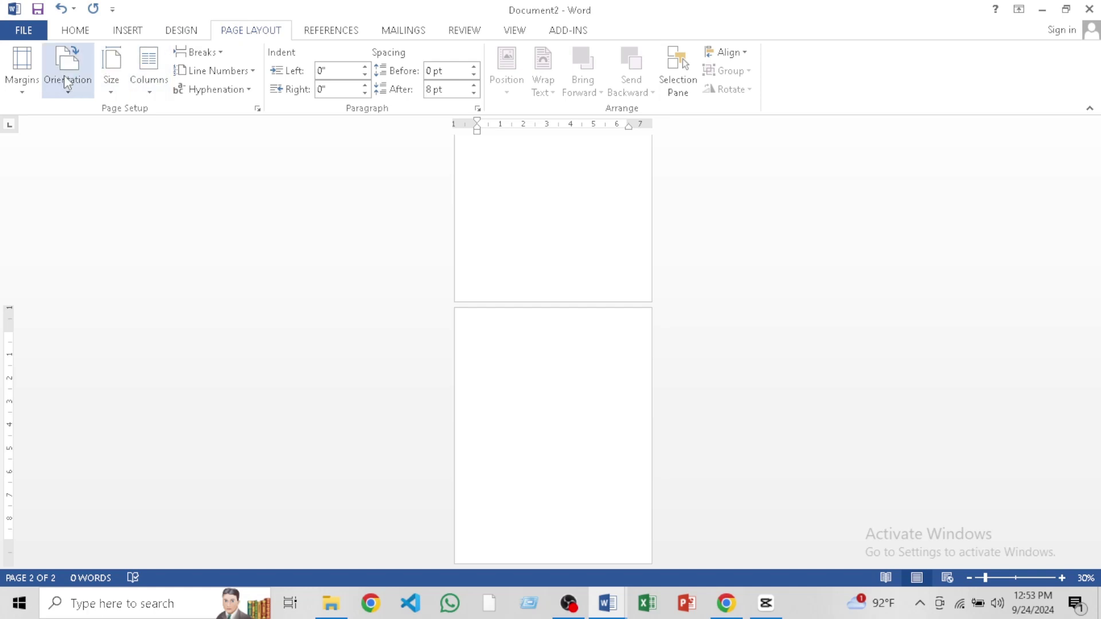
{"action": "left_click", "coordinate": [73, 91]}
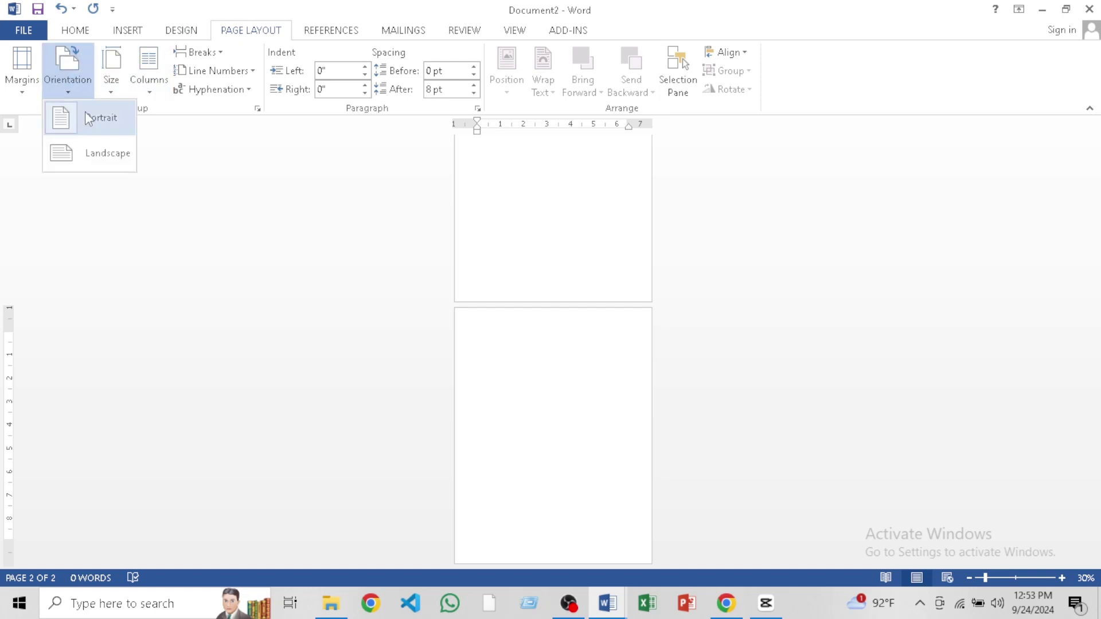
{"action": "left_click", "coordinate": [115, 152]}
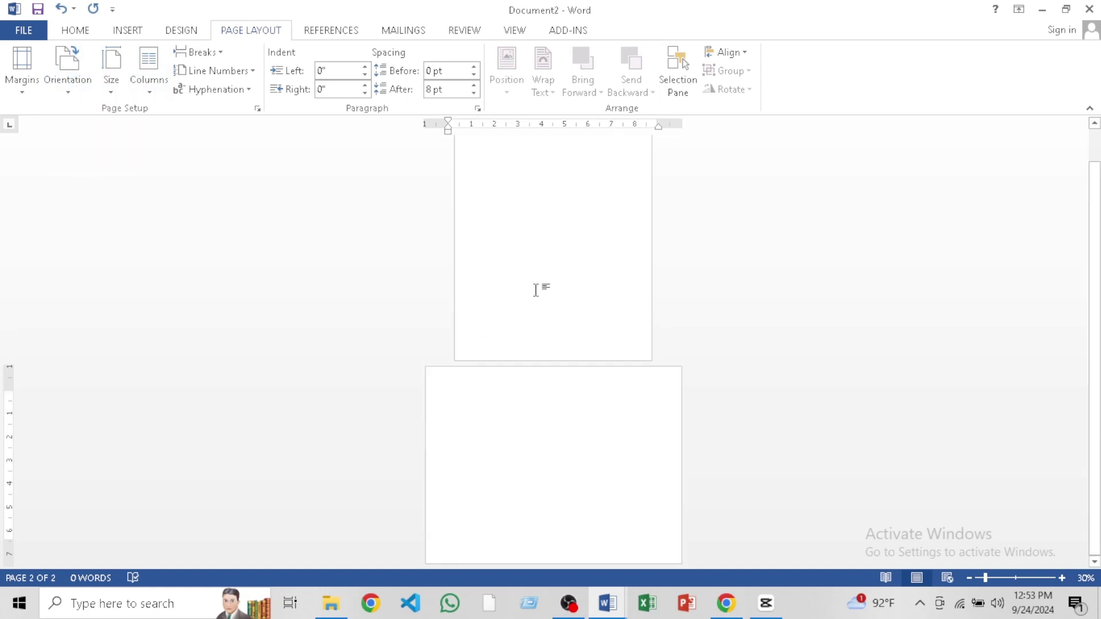
{"action": "scroll", "coordinate": [535, 284], "scroll_direction": "up", "scroll_amount": 2, "text": "ctrl"}
{"action": "scroll", "coordinate": [533, 271], "scroll_direction": "down", "scroll_amount": 4, "text": "ctrl"}
{"action": "scroll", "coordinate": [534, 252], "scroll_direction": "up", "scroll_amount": 4, "text": "ctrl"}
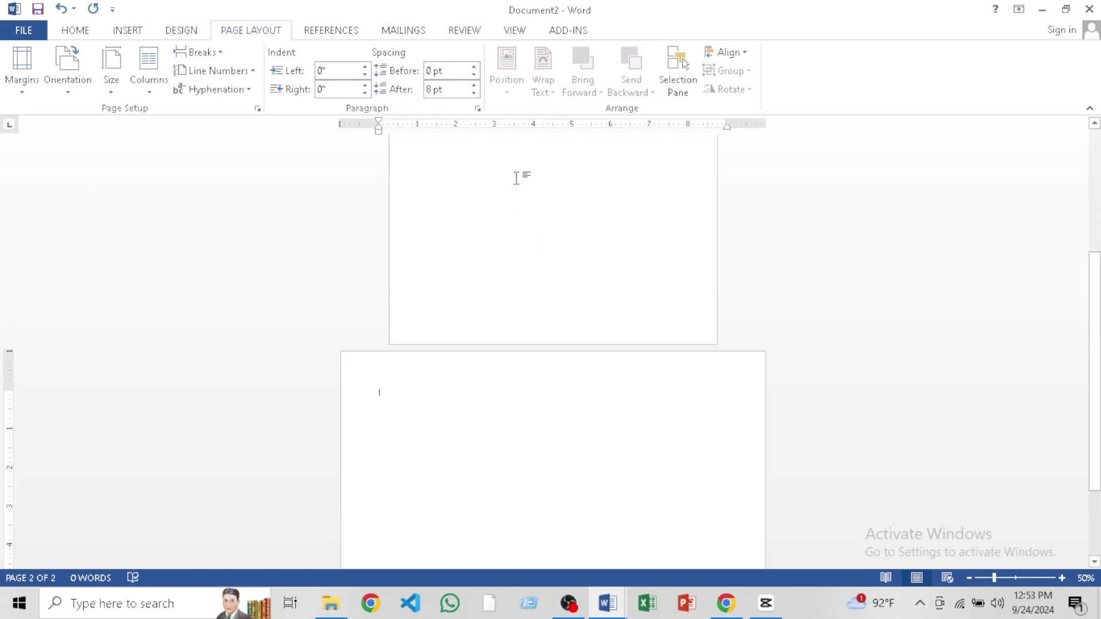
{"action": "scroll", "coordinate": [516, 179], "scroll_direction": "down", "scroll_amount": 1, "text": "ctrl"}
{"action": "scroll", "coordinate": [516, 327], "scroll_direction": "down", "scroll_amount": 2, "text": "ctrl"}
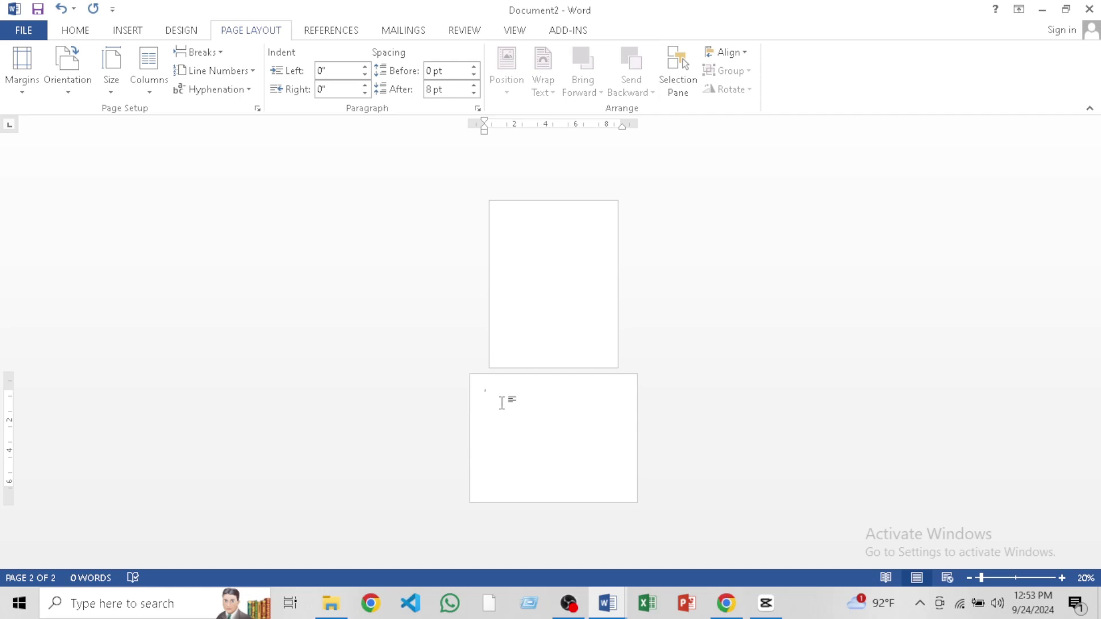
Add a third page after the landscape page, using a page break and a Next Page section break
{"action": "key", "text": "ctrl+Return"}
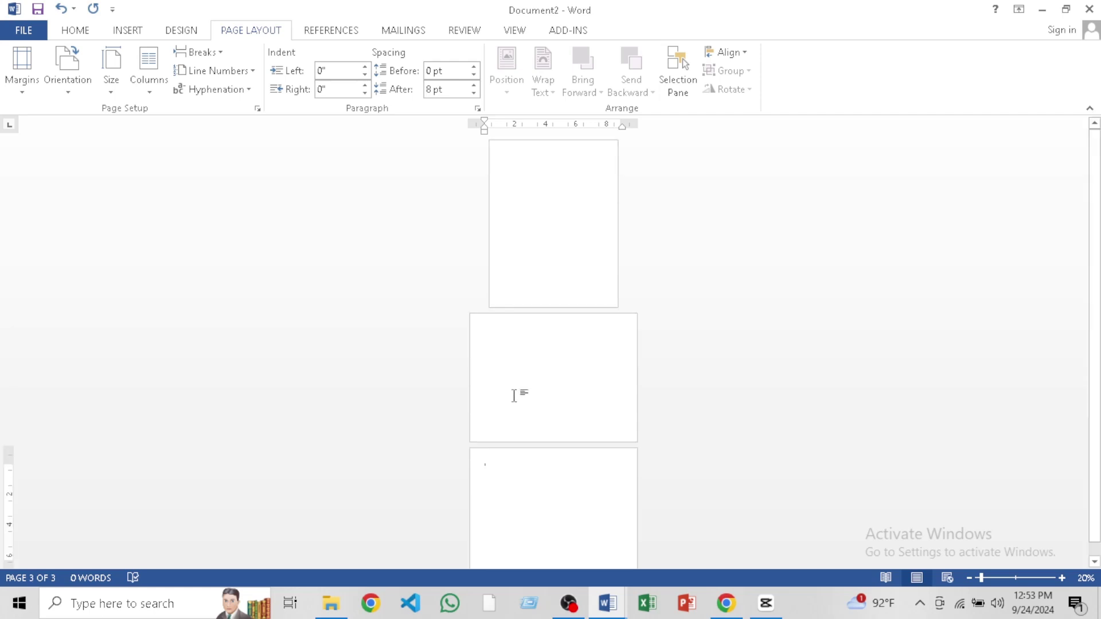
{"action": "scroll", "coordinate": [549, 420], "scroll_direction": "down", "scroll_amount": 1}
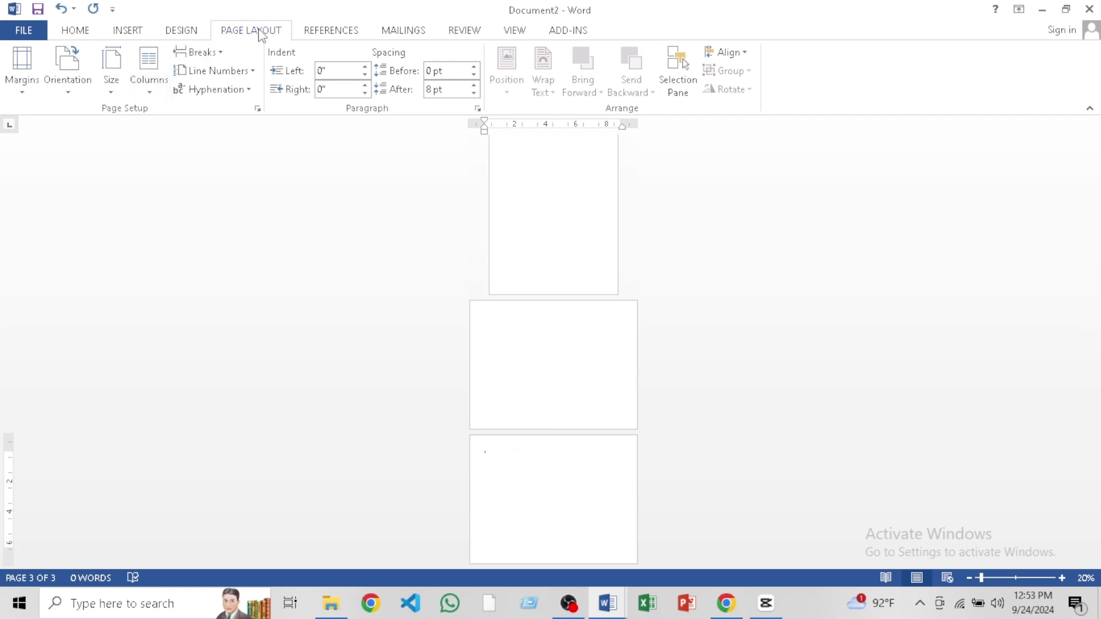
{"action": "left_click", "coordinate": [209, 52]}
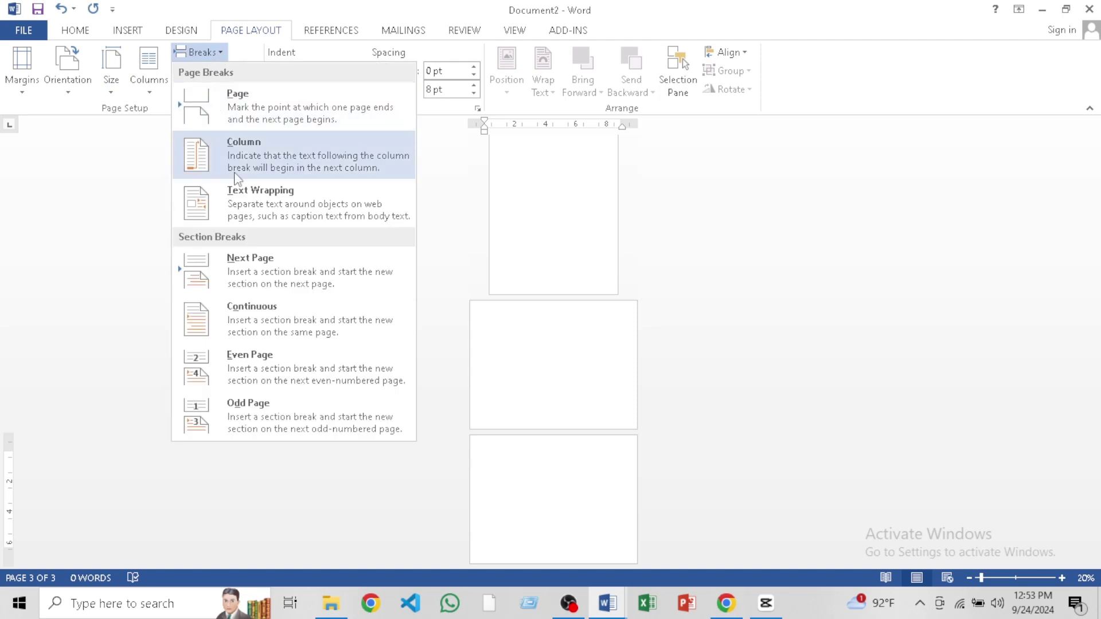
{"action": "left_click", "coordinate": [263, 269]}
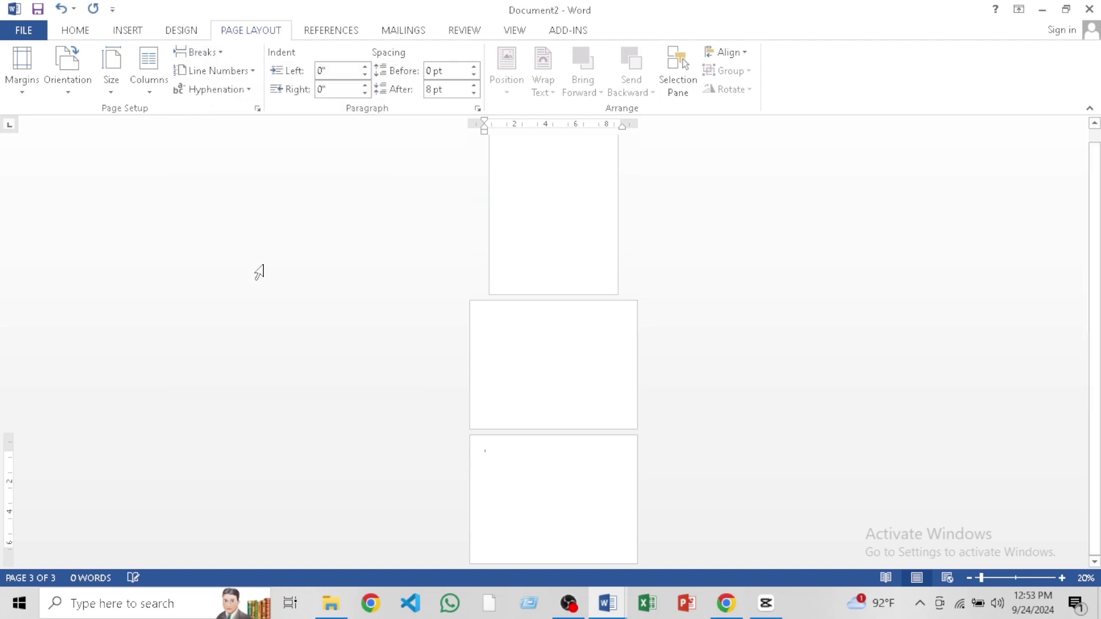
{"action": "scroll", "coordinate": [551, 367], "scroll_direction": "down", "scroll_amount": 1, "text": "ctrl"}
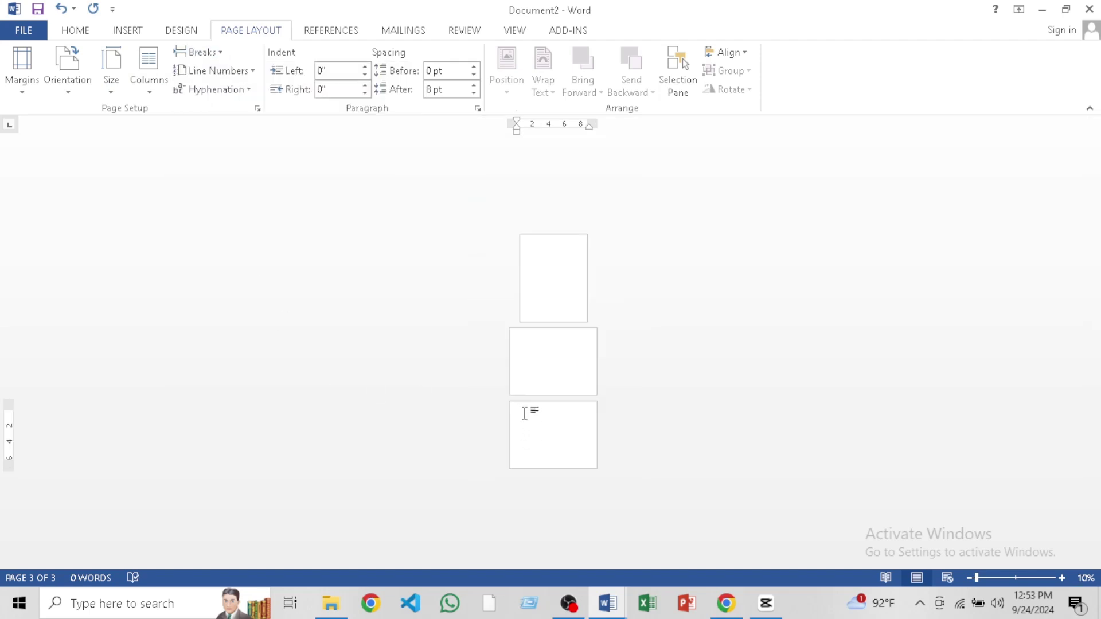
{"action": "scroll", "coordinate": [528, 430], "scroll_direction": "up", "scroll_amount": 2, "text": "ctrl"}
{"action": "scroll", "coordinate": [483, 396], "scroll_direction": "down", "scroll_amount": 1}
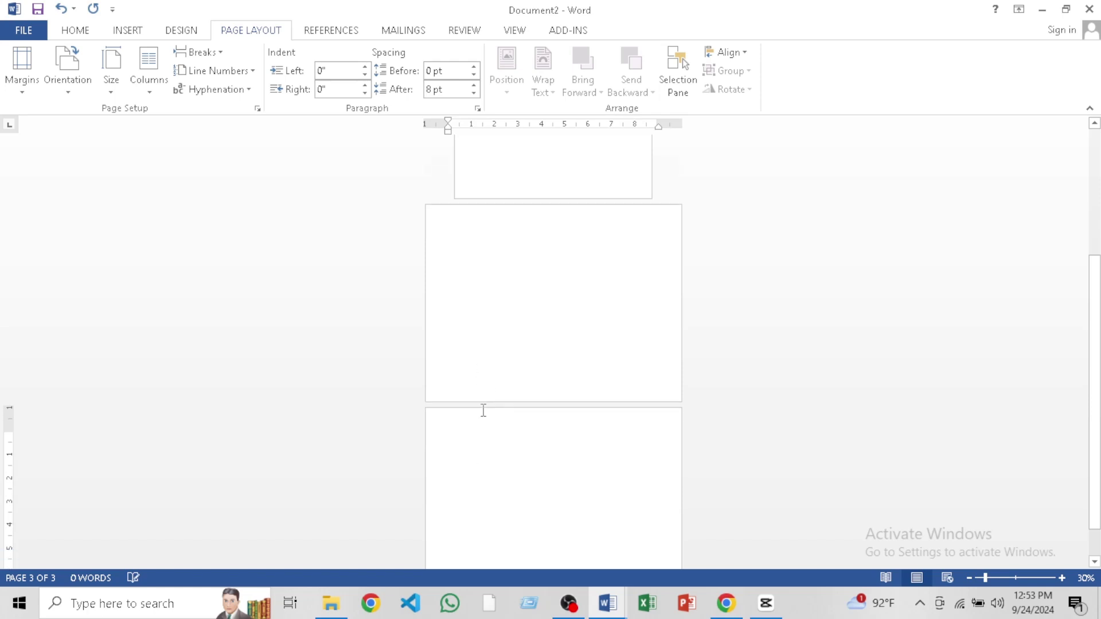
Add a fourth page in a new section with a Next Page break and set its orientation to Portrait
{"action": "key", "text": "ctrl+Return"}
{"action": "scroll", "coordinate": [471, 310], "scroll_direction": "down", "scroll_amount": 2, "text": "ctrl"}
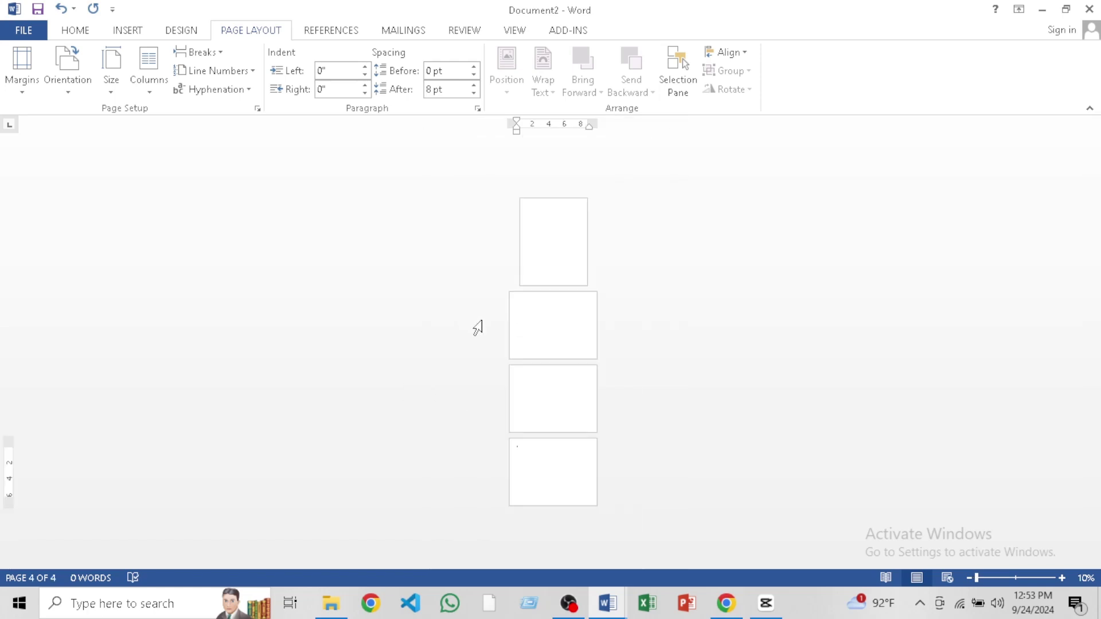
{"action": "left_click", "coordinate": [204, 52]}
{"action": "left_click", "coordinate": [264, 277]}
{"action": "left_click", "coordinate": [65, 75]}
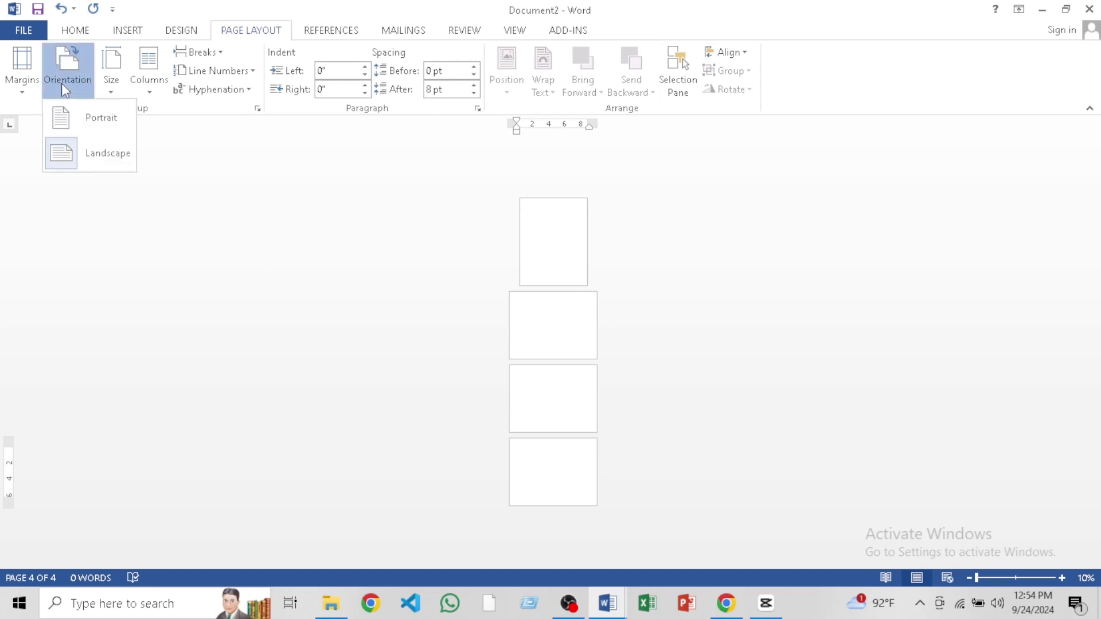
{"action": "left_click", "coordinate": [90, 112]}
Examine the orientation of each page throughout the four-page document
{"action": "left_click", "coordinate": [547, 221]}
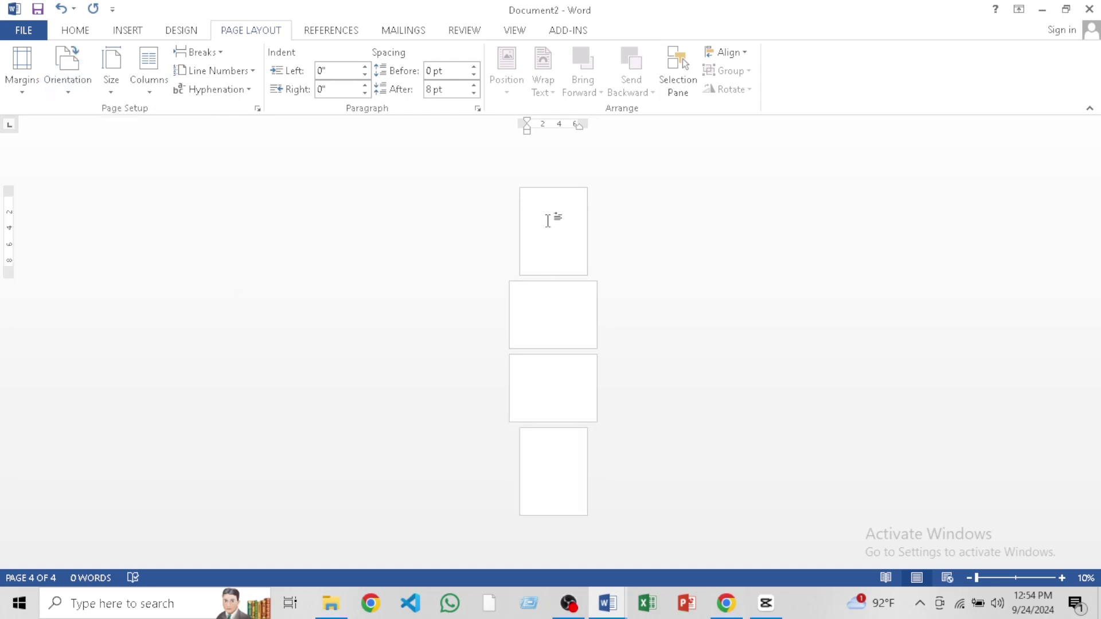
{"action": "left_click", "coordinate": [571, 317]}
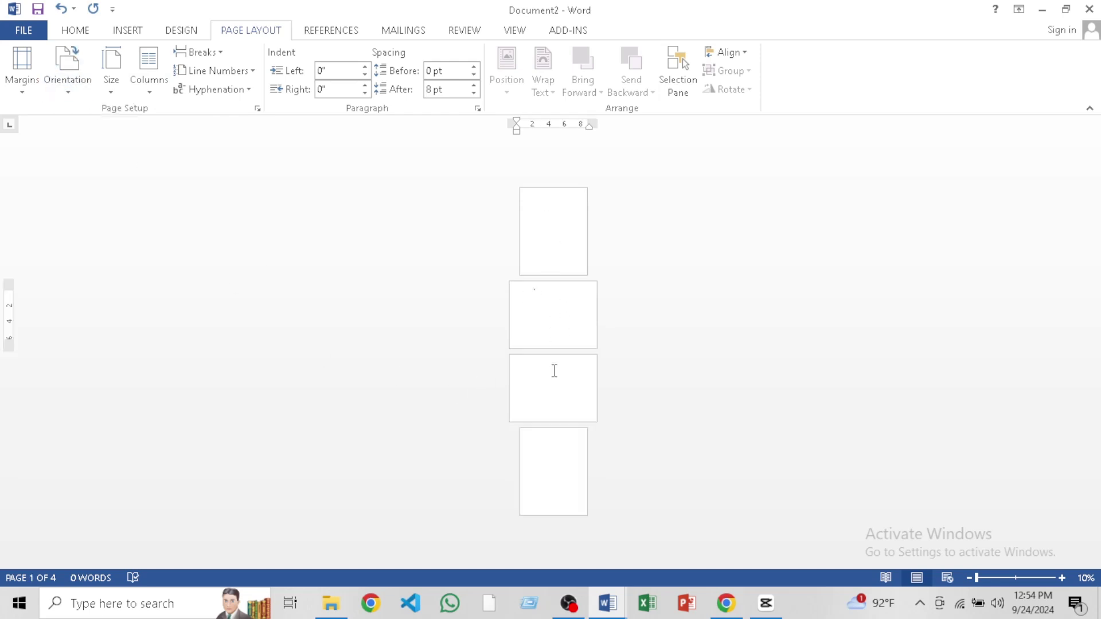
{"action": "left_click", "coordinate": [563, 459]}
{"action": "left_click", "coordinate": [556, 226]}
{"action": "scroll", "coordinate": [555, 221], "scroll_direction": "up", "scroll_amount": 3, "text": "ctrl"}
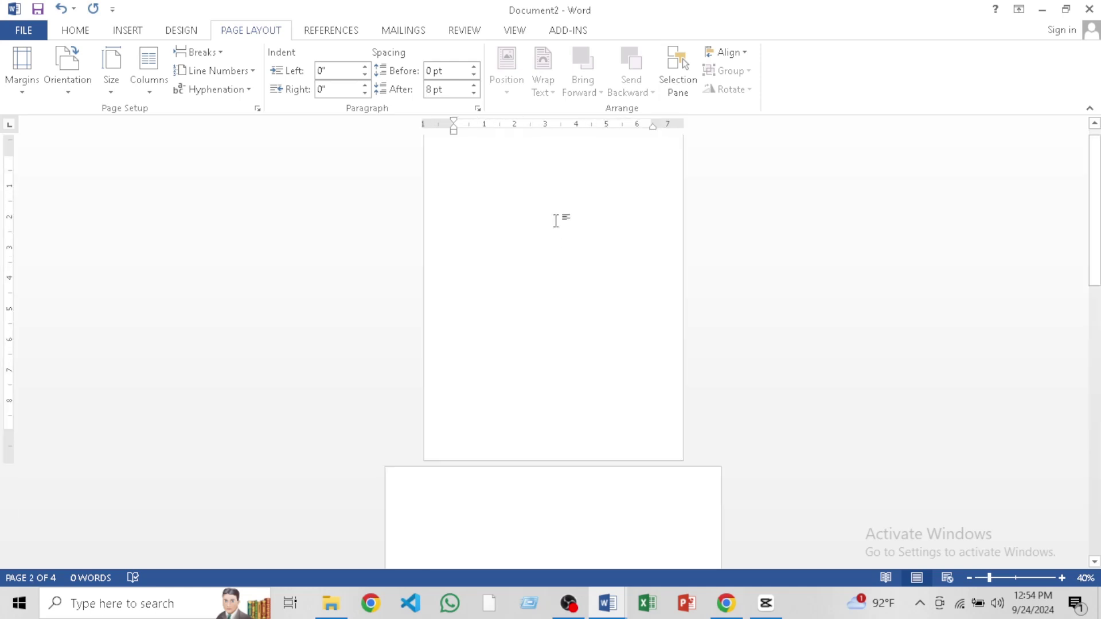
{"action": "scroll", "coordinate": [555, 211], "scroll_direction": "down", "scroll_amount": 3, "text": "ctrl"}
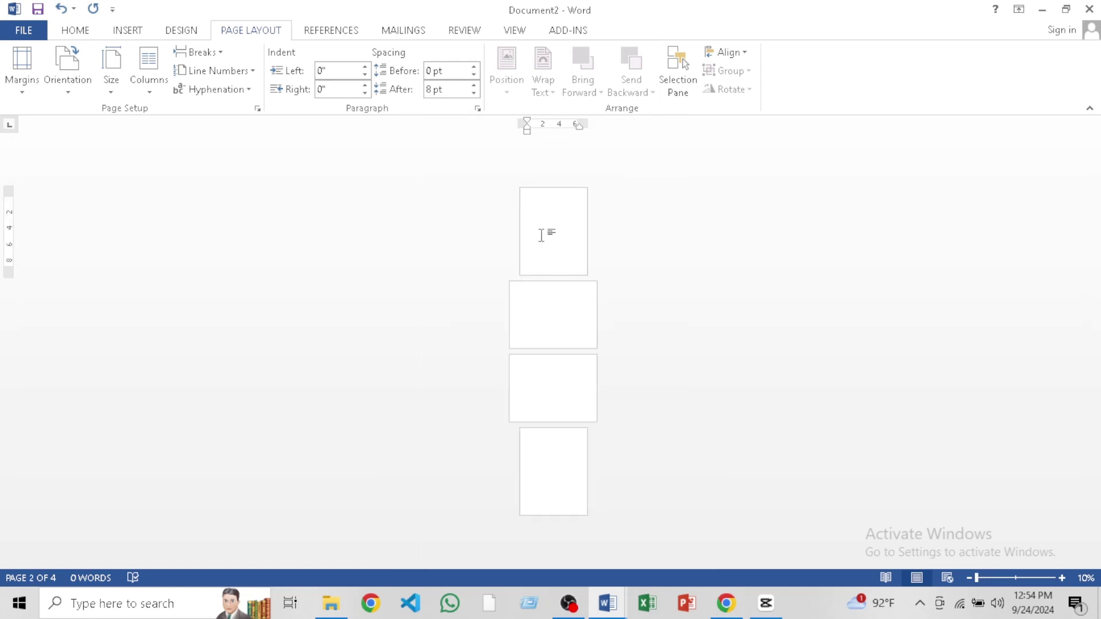
{"action": "scroll", "coordinate": [543, 235], "scroll_direction": "up", "scroll_amount": 3, "text": "ctrl"}
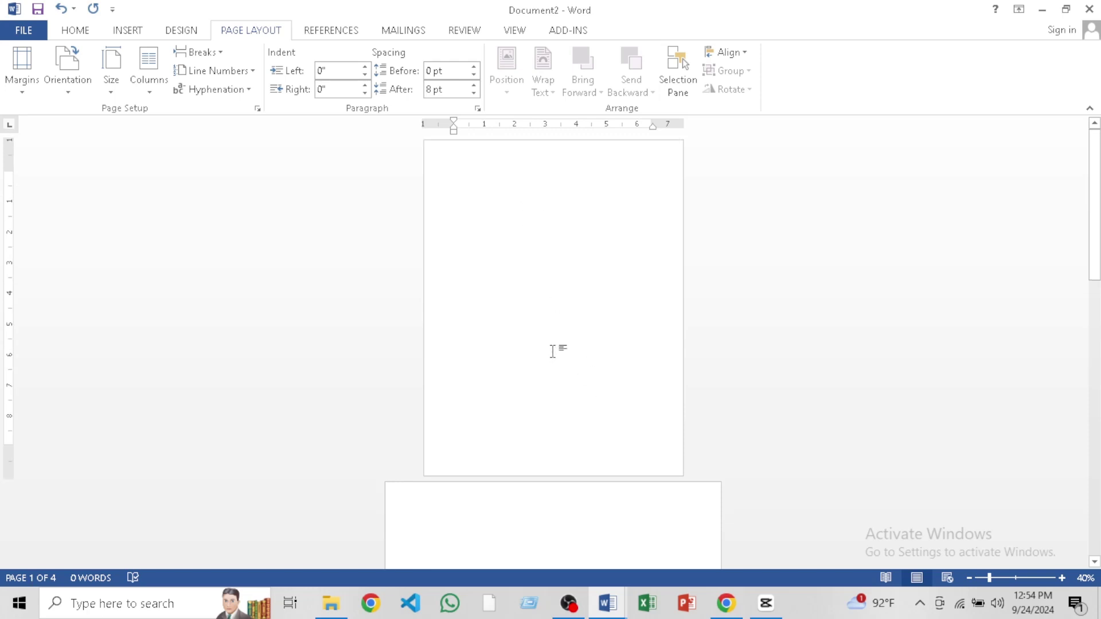
{"action": "scroll", "coordinate": [480, 464], "scroll_direction": "down", "scroll_amount": 5}
{"action": "scroll", "coordinate": [461, 460], "scroll_direction": "down", "scroll_amount": 1}
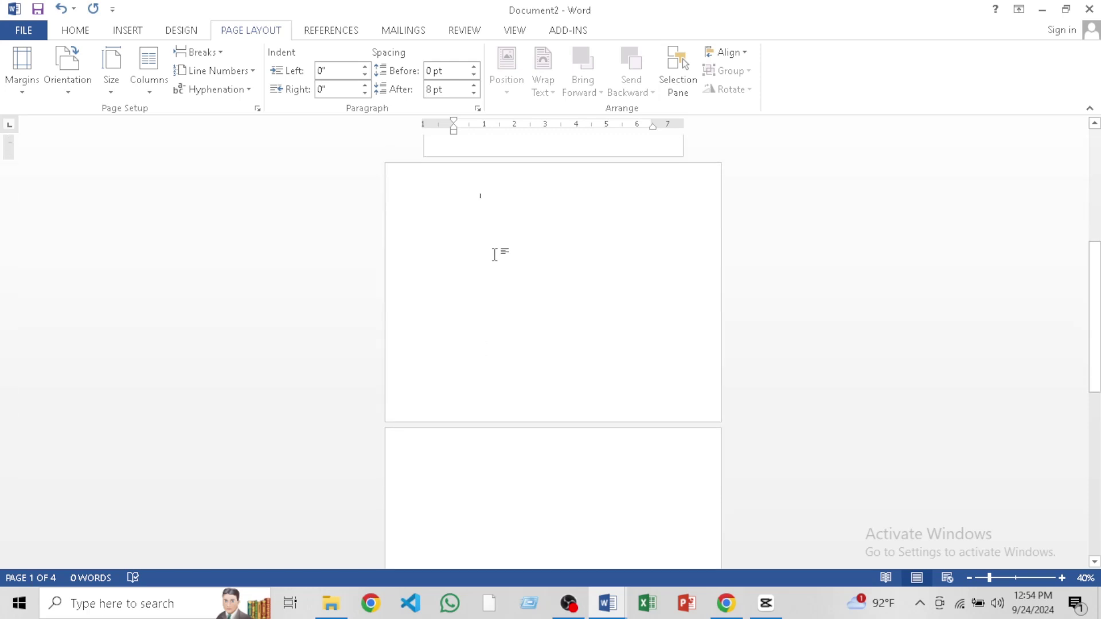
{"action": "left_click", "coordinate": [498, 252]}
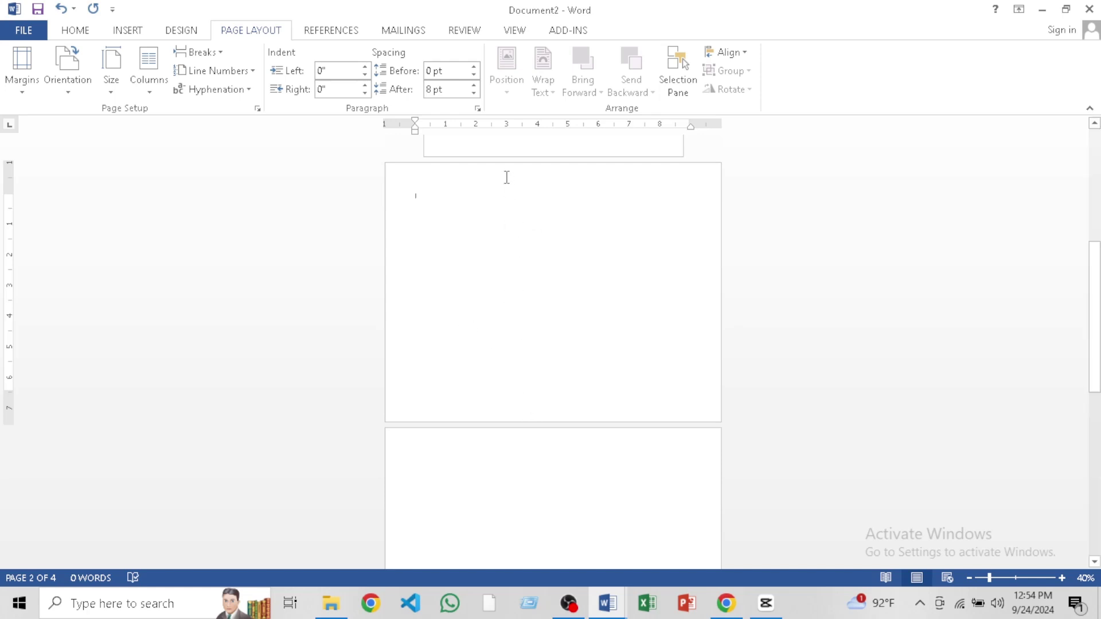
{"action": "scroll", "coordinate": [503, 155], "scroll_direction": "up", "scroll_amount": 2}
{"action": "scroll", "coordinate": [504, 287], "scroll_direction": "down", "scroll_amount": 4}
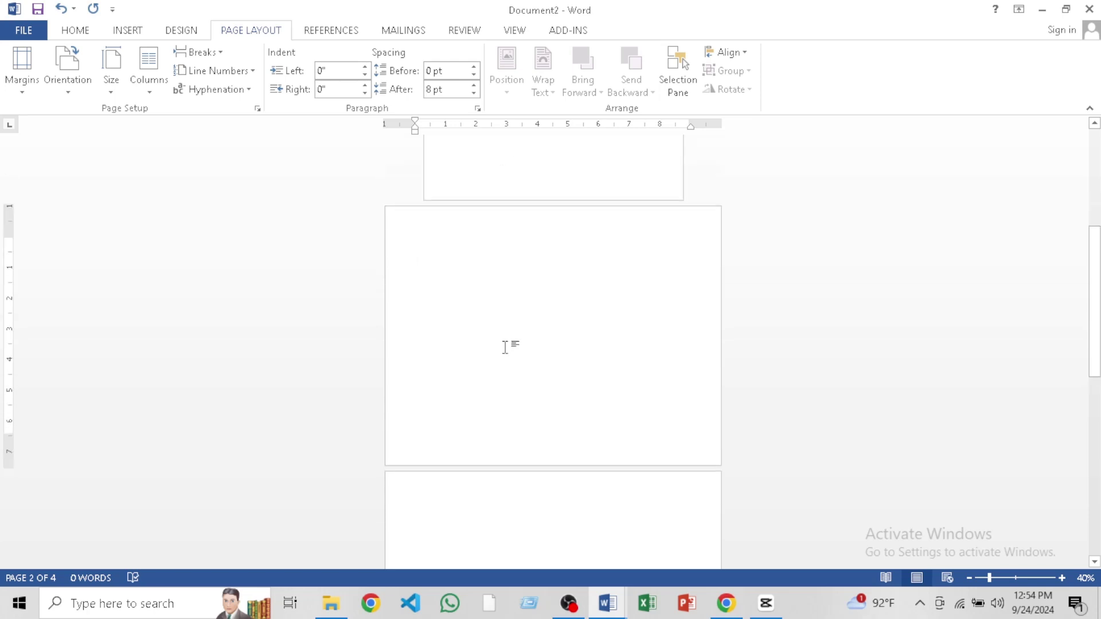
{"action": "scroll", "coordinate": [500, 258], "scroll_direction": "up", "scroll_amount": 2}
{"action": "scroll", "coordinate": [501, 241], "scroll_direction": "up", "scroll_amount": 1}
Open the second page's header for editing and enter the text "Thakur digital world"
{"action": "double_click", "coordinate": [474, 216]}
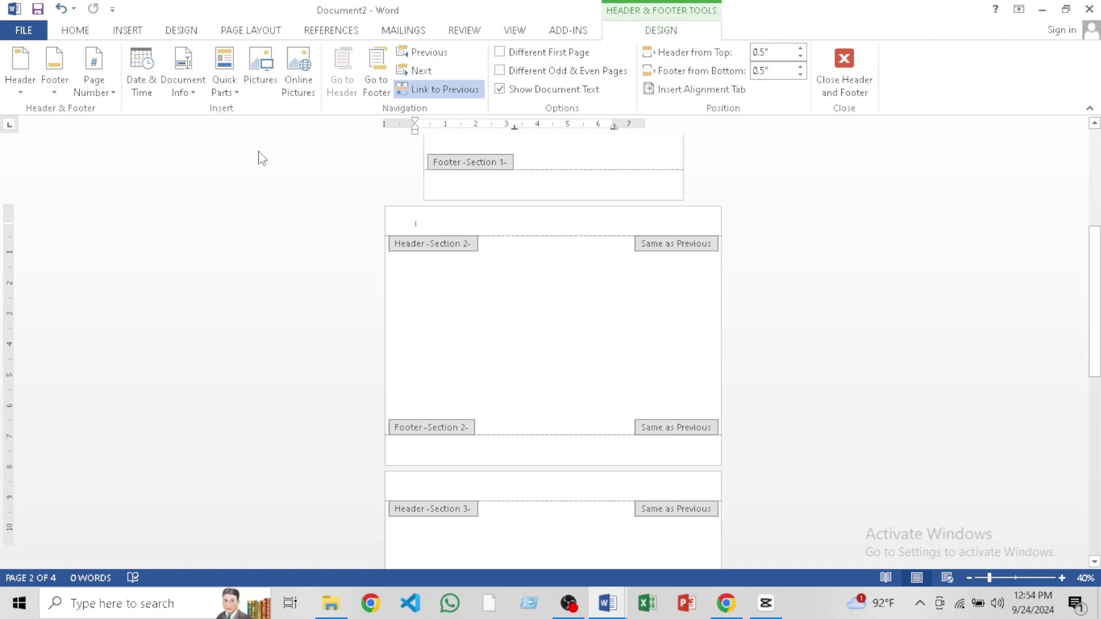
{"action": "key", "text": "ctrl+z"}
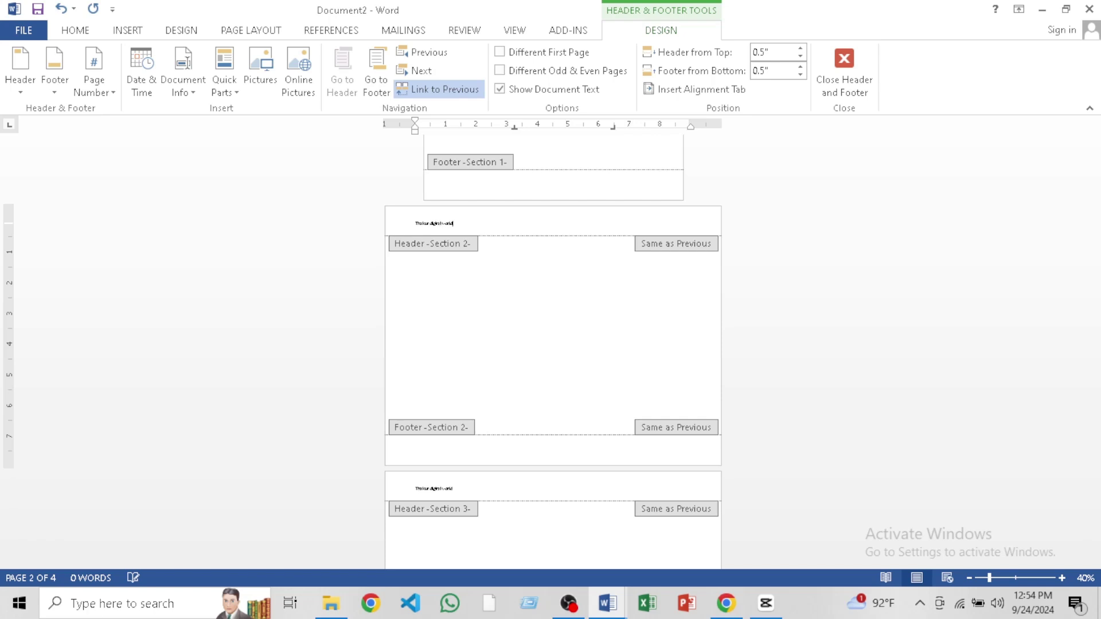
{"action": "scroll", "coordinate": [597, 229], "scroll_direction": "up", "scroll_amount": 5, "text": "ctrl"}
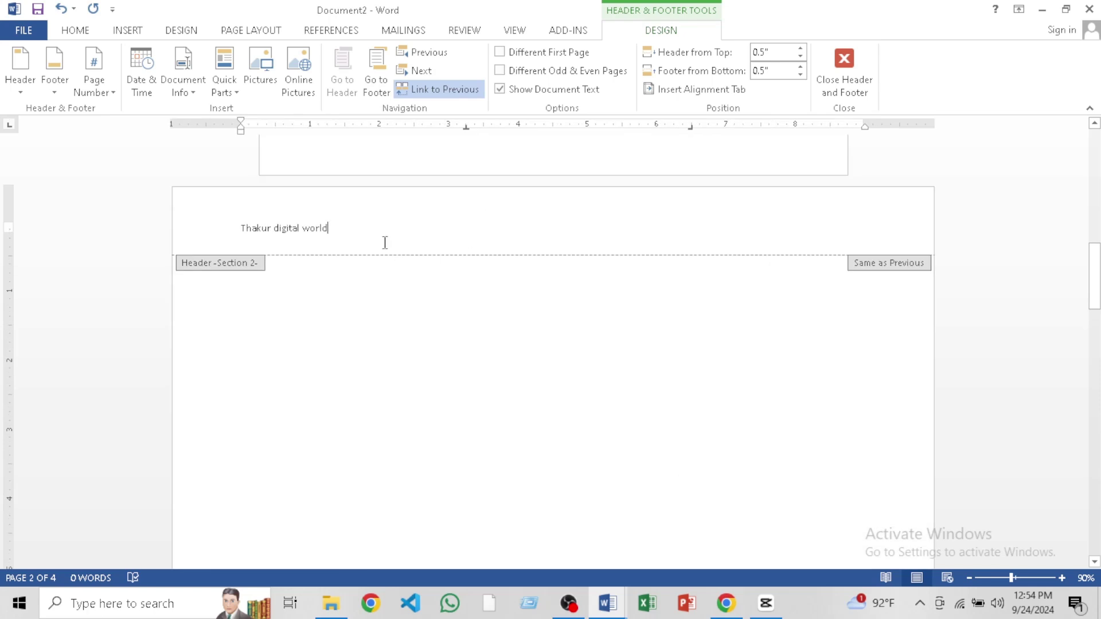
{"action": "scroll", "coordinate": [383, 224], "scroll_direction": "down", "scroll_amount": 3, "text": "ctrl"}
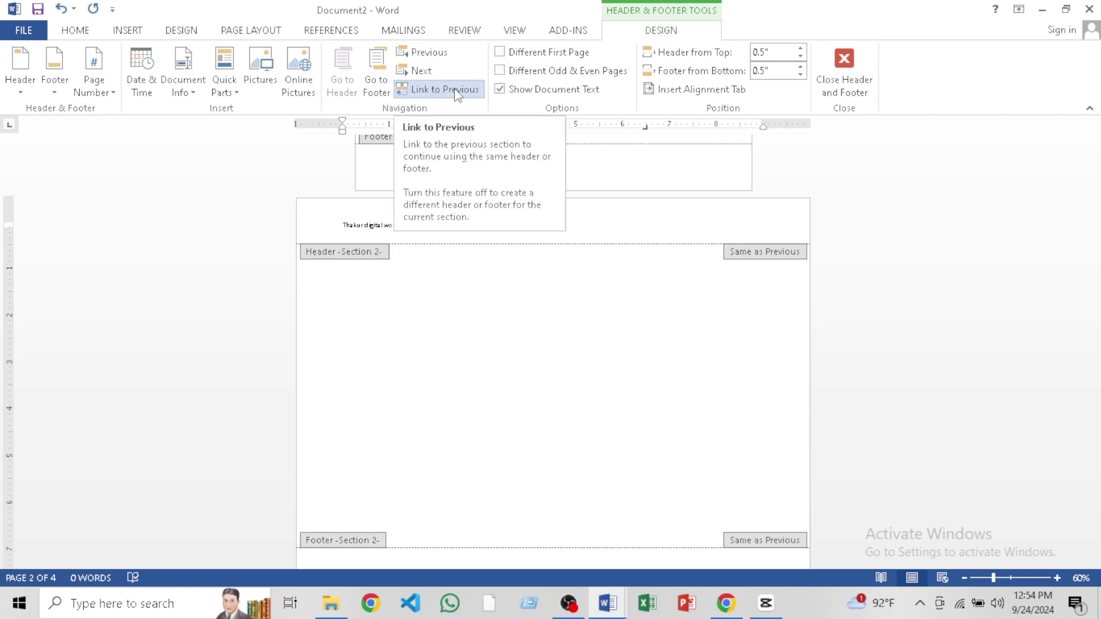
Unlink the Section 2 header from the previous section and delete the header text on the first page
{"action": "left_click", "coordinate": [428, 90]}
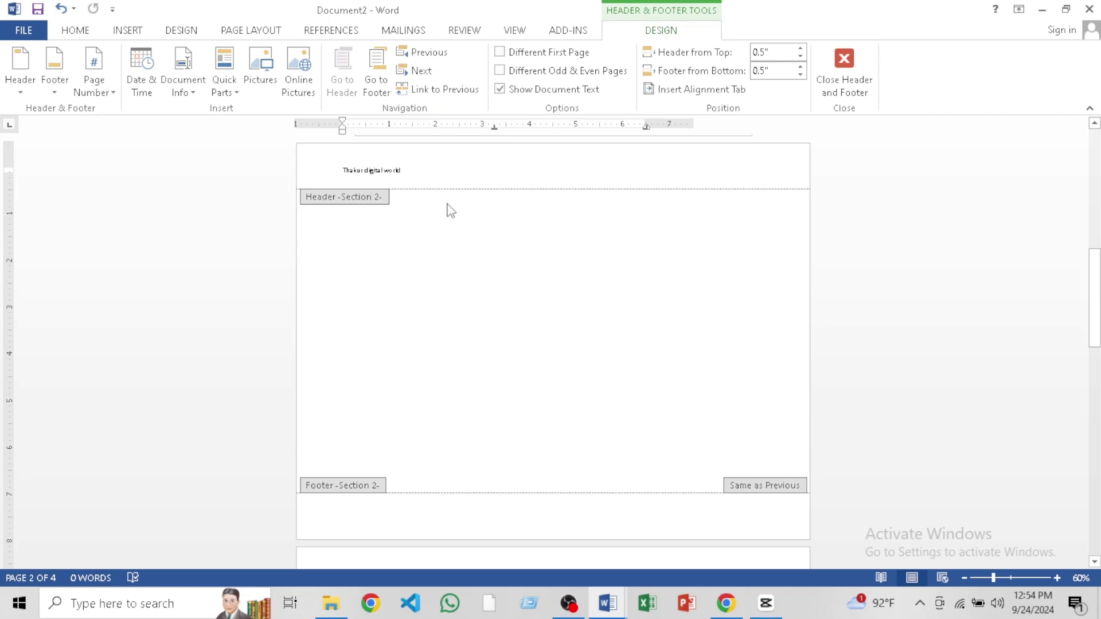
{"action": "scroll", "coordinate": [450, 211], "scroll_direction": "up", "scroll_amount": 10}
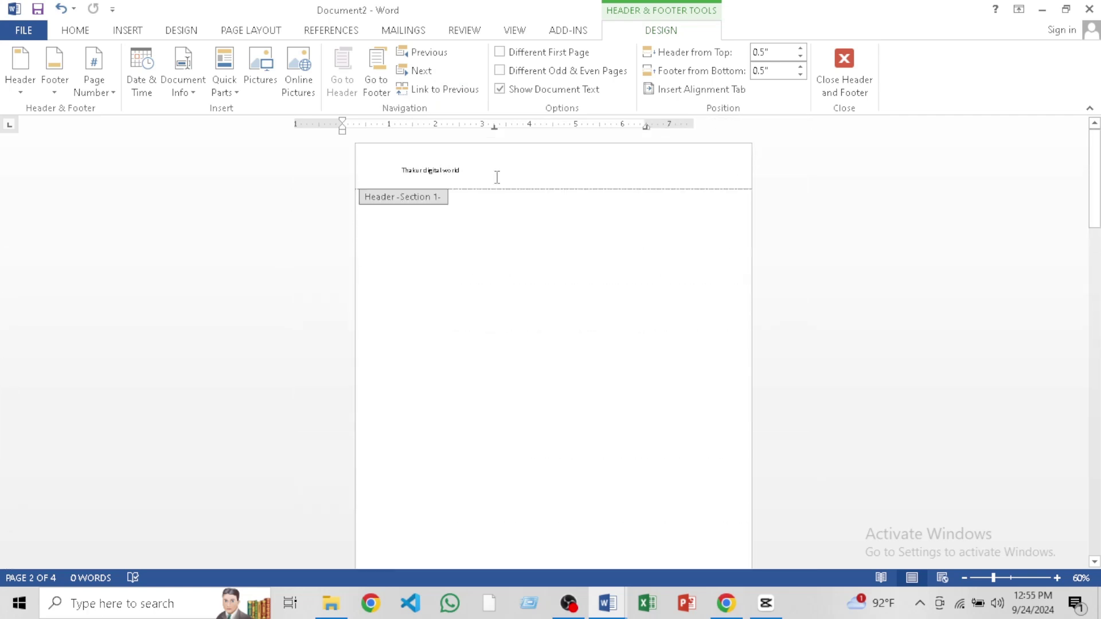
{"action": "left_click_drag", "start_coordinate": [494, 172], "coordinate": [359, 166]}
{"action": "key", "text": "BackSpace"}
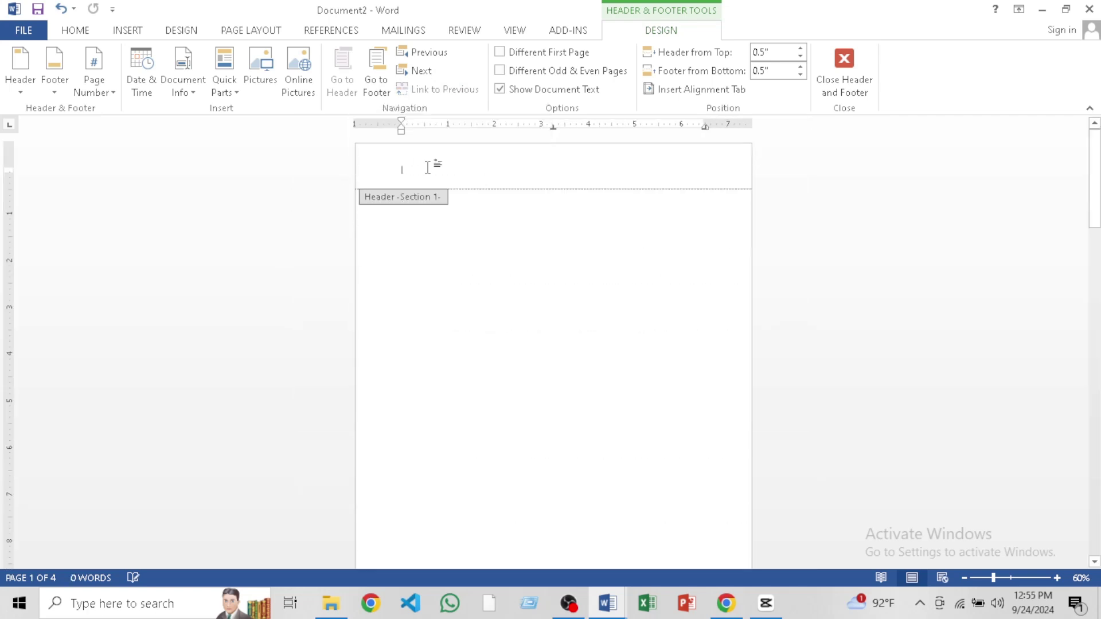
Delete the header text on the third page while it is still linked to the previous section
{"action": "scroll", "coordinate": [418, 273], "scroll_direction": "down", "scroll_amount": 15}
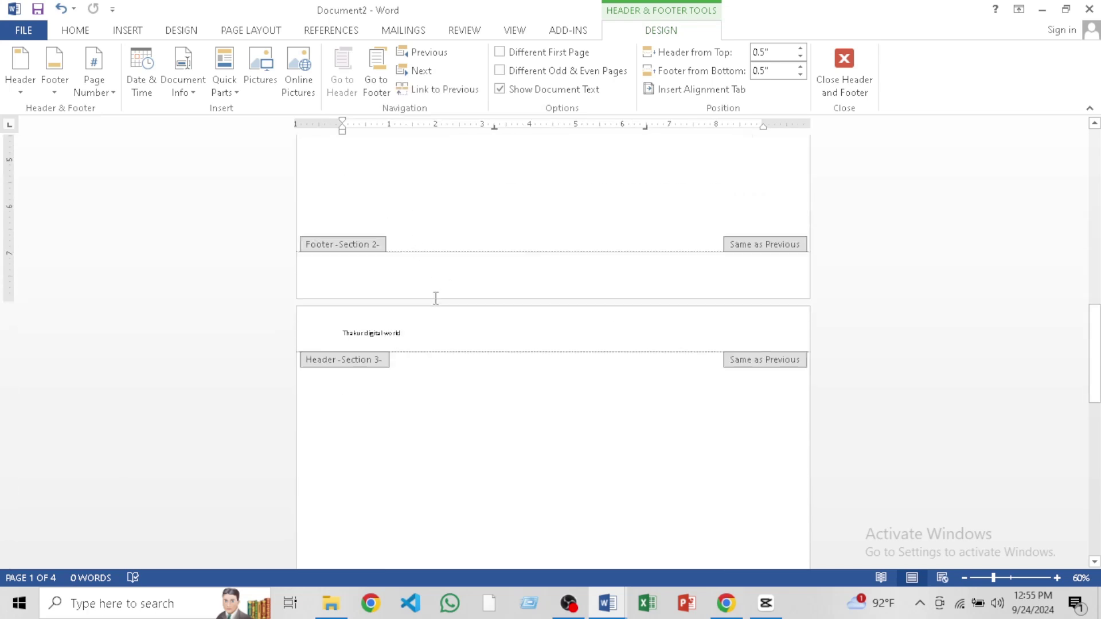
{"action": "left_click_drag", "start_coordinate": [435, 303], "coordinate": [337, 311]}
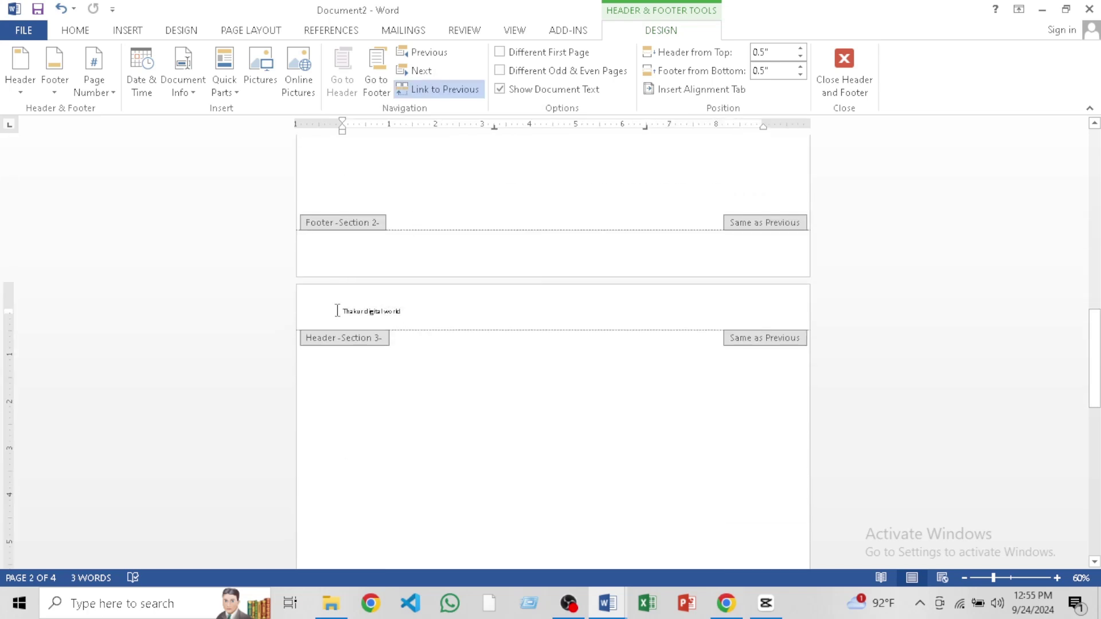
{"action": "key", "text": "BackSpace"}
Examine the headers of all four sections and which of them are linked to the previous section
{"action": "scroll", "coordinate": [409, 307], "scroll_direction": "down", "scroll_amount": 10}
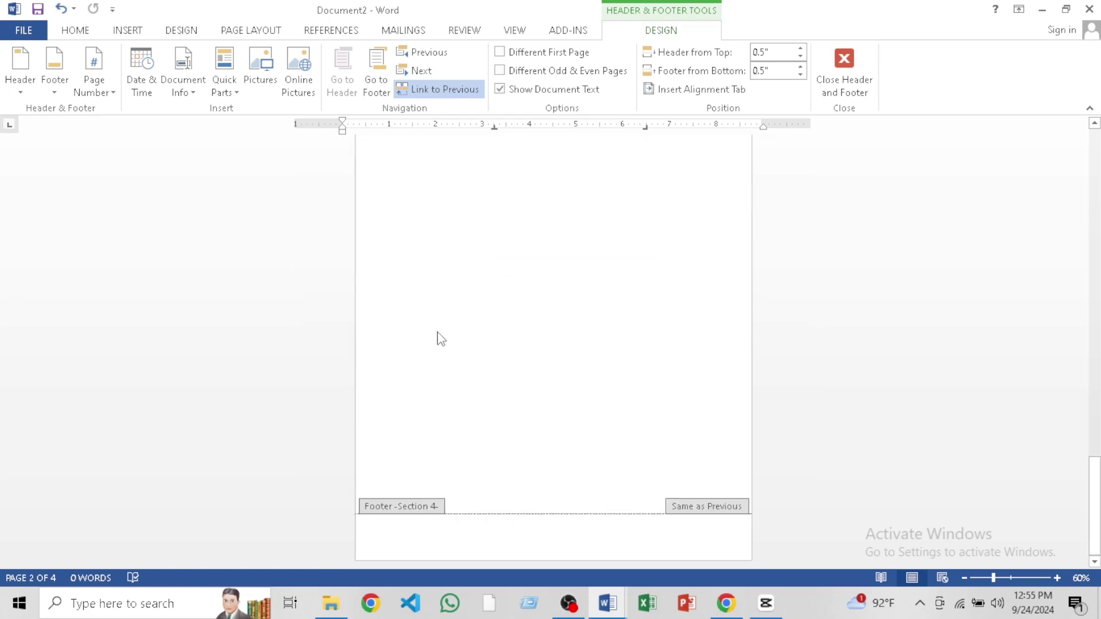
{"action": "scroll", "coordinate": [441, 338], "scroll_direction": "up", "scroll_amount": 10}
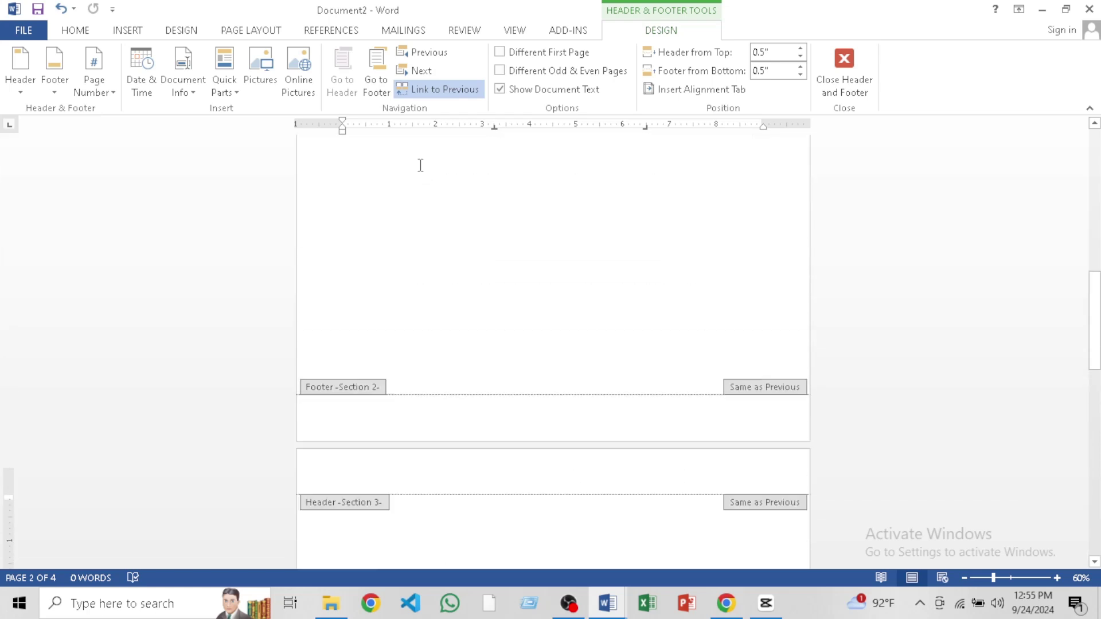
{"action": "scroll", "coordinate": [420, 165], "scroll_direction": "up", "scroll_amount": 12}
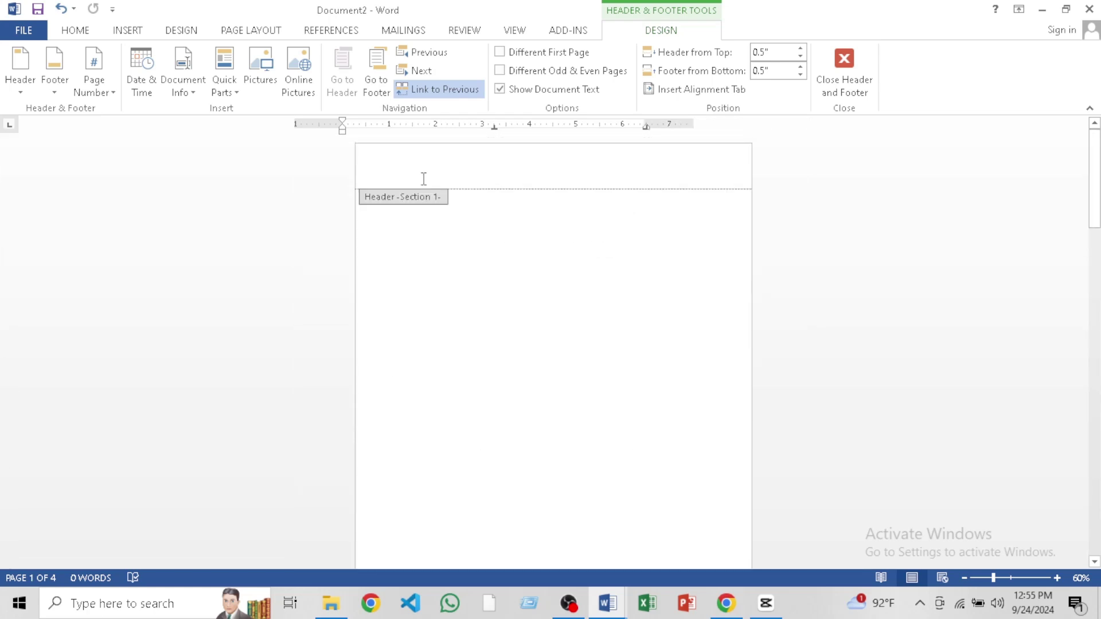
{"action": "scroll", "coordinate": [424, 177], "scroll_direction": "down", "scroll_amount": 20}
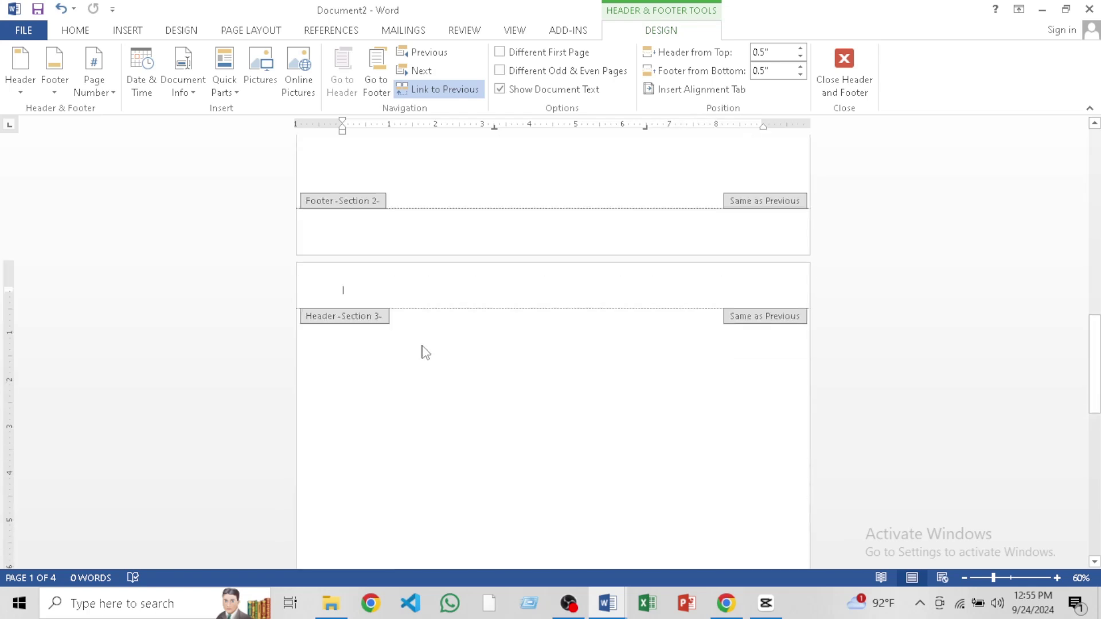
{"action": "scroll", "coordinate": [424, 351], "scroll_direction": "down", "scroll_amount": 3}
{"action": "scroll", "coordinate": [418, 342], "scroll_direction": "down", "scroll_amount": 3, "text": "ctrl"}
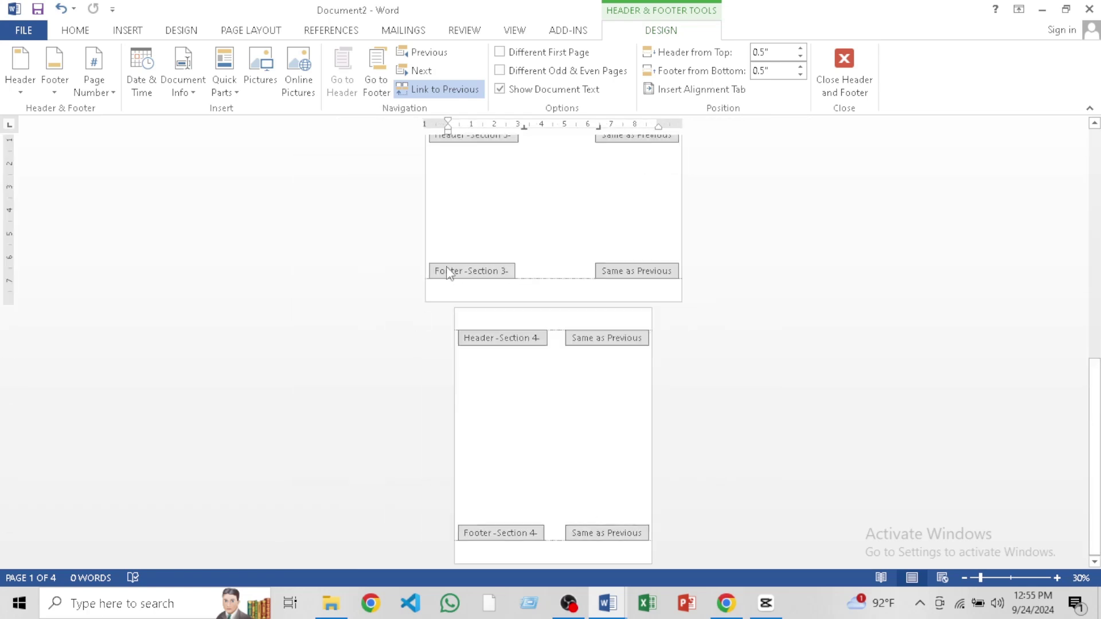
{"action": "scroll", "coordinate": [453, 270], "scroll_direction": "up", "scroll_amount": 2}
{"action": "scroll", "coordinate": [470, 221], "scroll_direction": "up", "scroll_amount": 6}
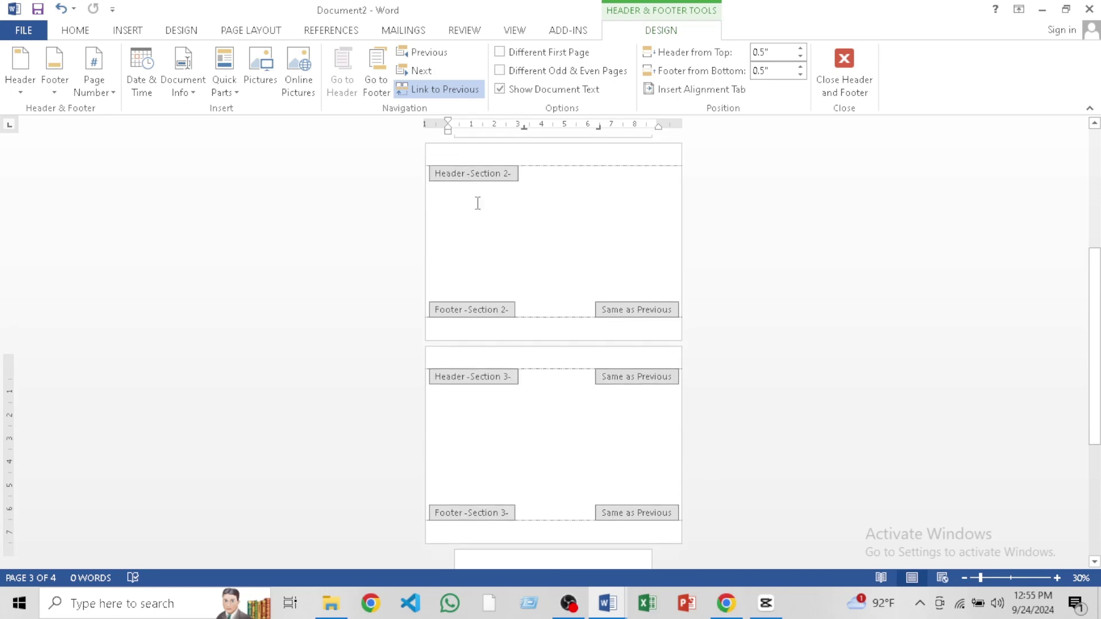
{"action": "scroll", "coordinate": [482, 207], "scroll_direction": "up", "scroll_amount": 4}
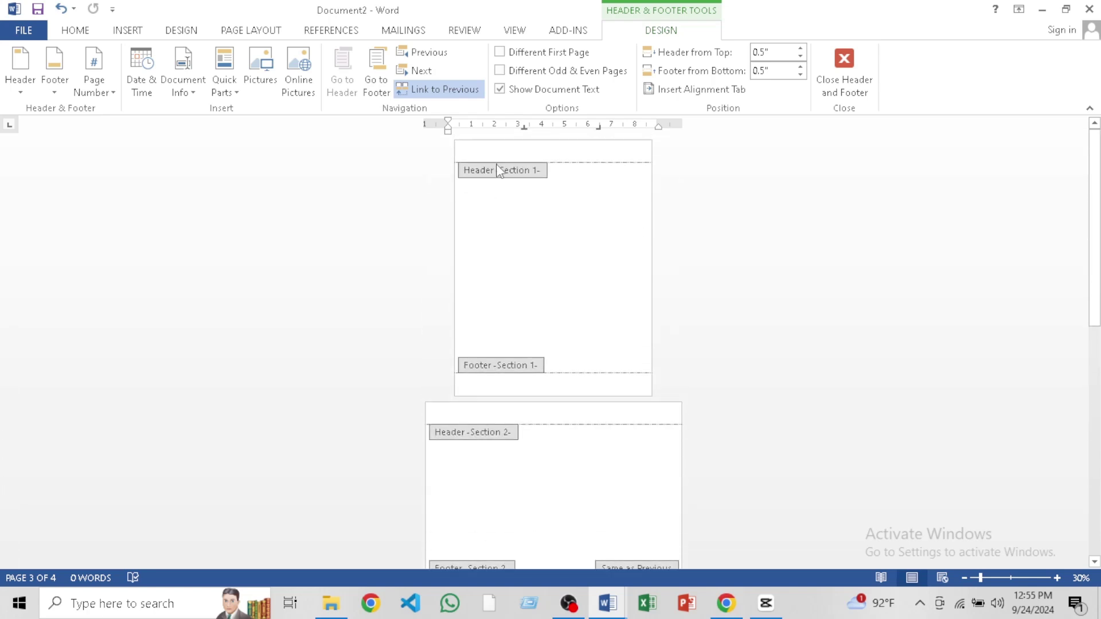
{"action": "scroll", "coordinate": [512, 335], "scroll_direction": "down", "scroll_amount": 1}
{"action": "scroll", "coordinate": [505, 316], "scroll_direction": "down", "scroll_amount": 1}
Enter "Thakur digital world" in the Section 2 header on the second page
{"action": "left_click", "coordinate": [465, 308]}
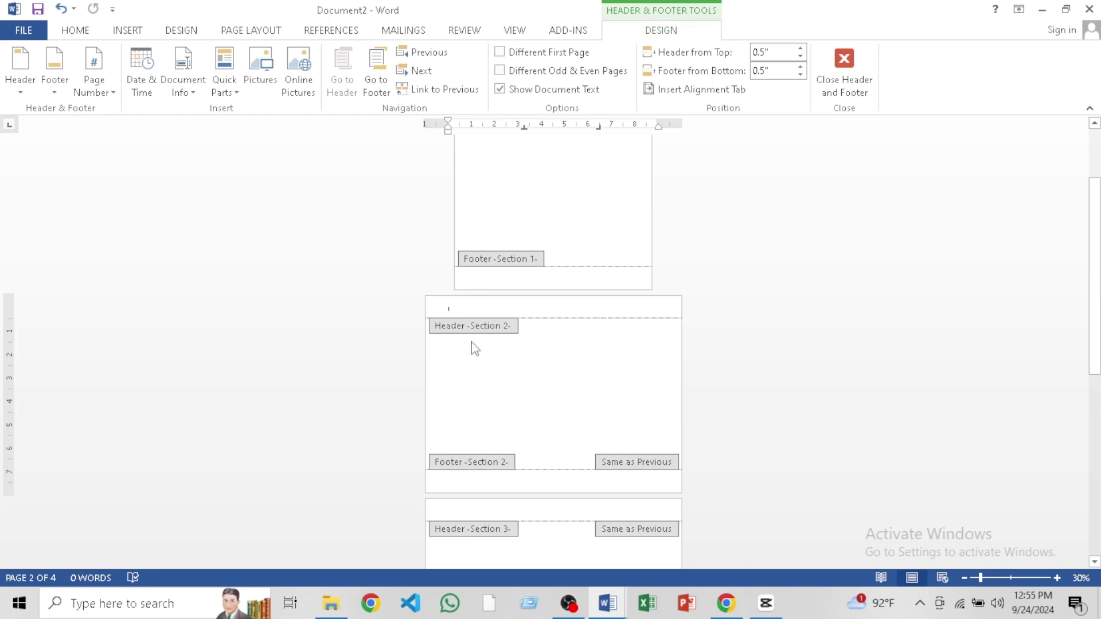
{"action": "type", "text": "."}
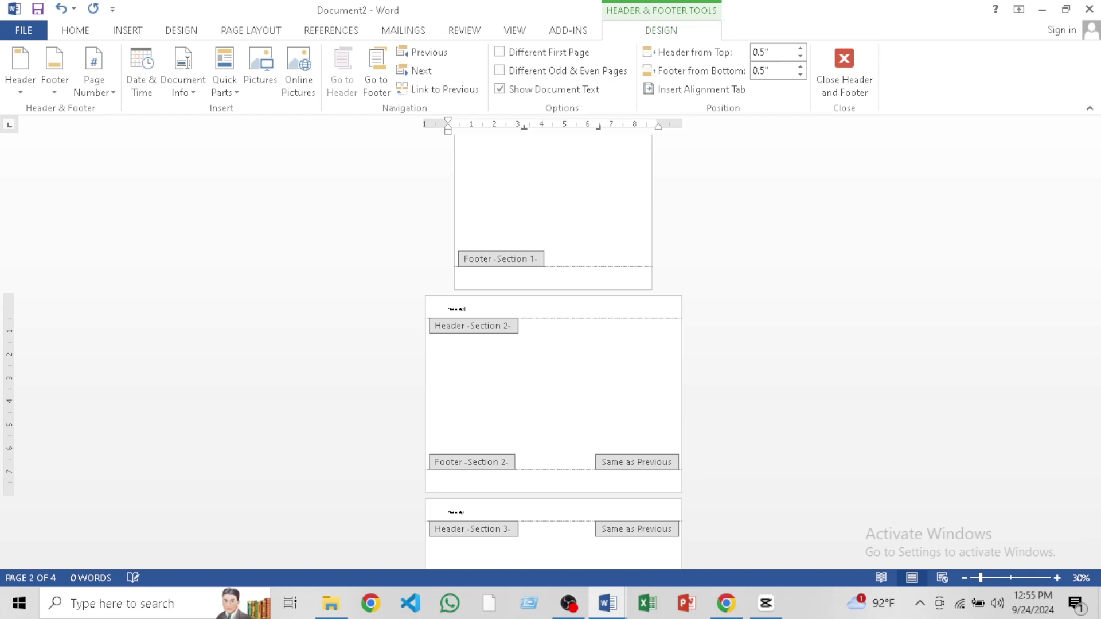
{"action": "scroll", "coordinate": [489, 336], "scroll_direction": "up", "scroll_amount": 6}
{"action": "type", "text": "hakur digi"}
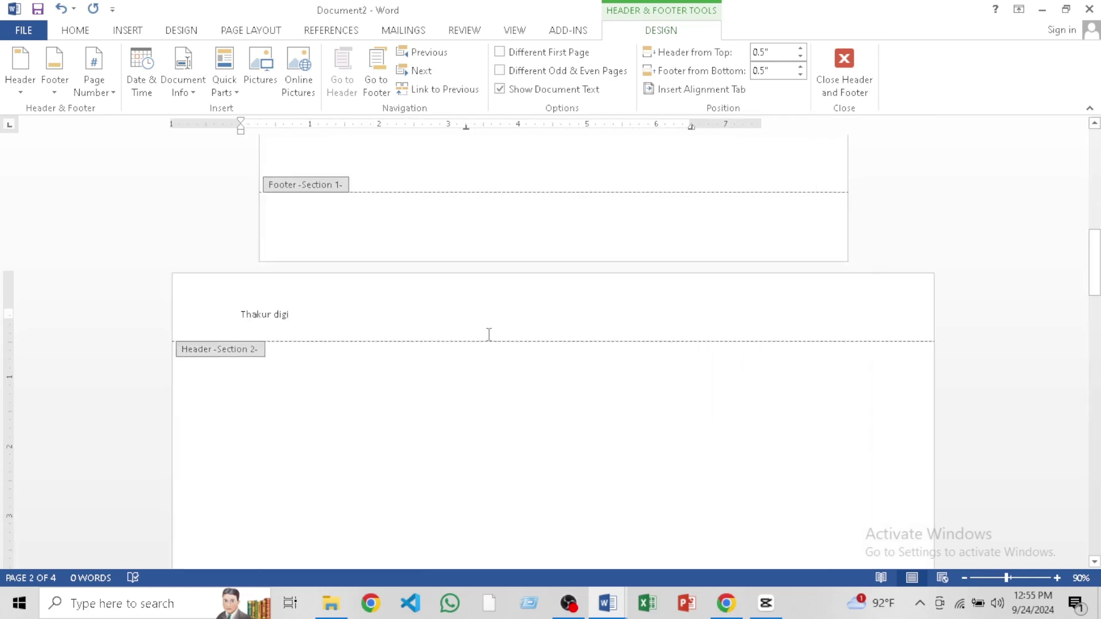
{"action": "type", "text": "tal world"}
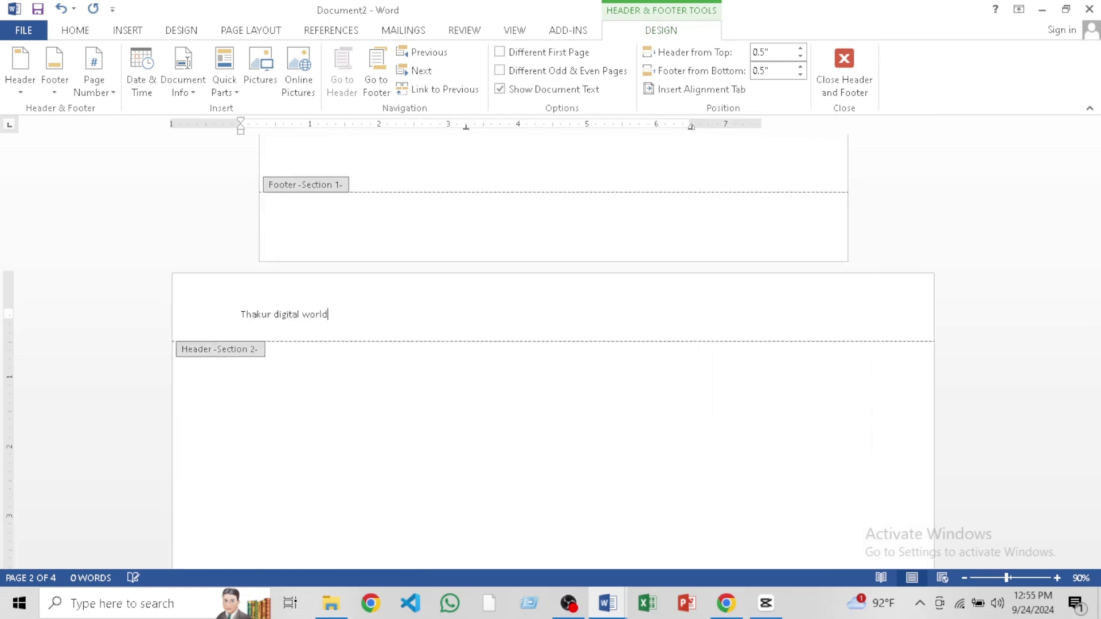
Unlink the Section 3 header from the previous section, delete its text, and leave header editing
{"action": "scroll", "coordinate": [484, 325], "scroll_direction": "up", "scroll_amount": 10}
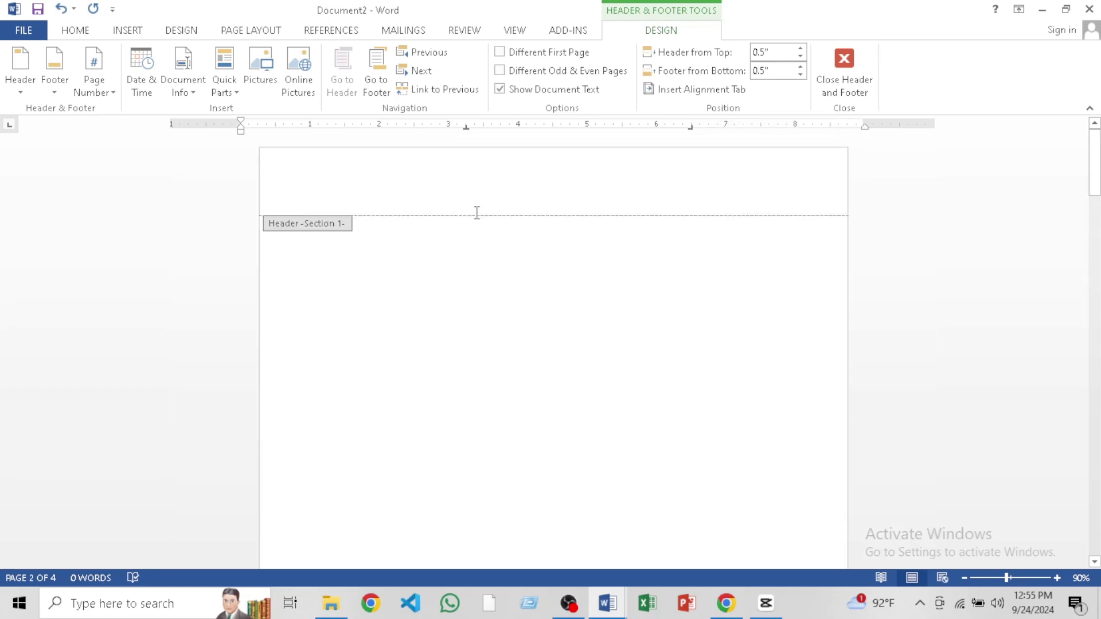
{"action": "scroll", "coordinate": [479, 433], "scroll_direction": "down", "scroll_amount": 15}
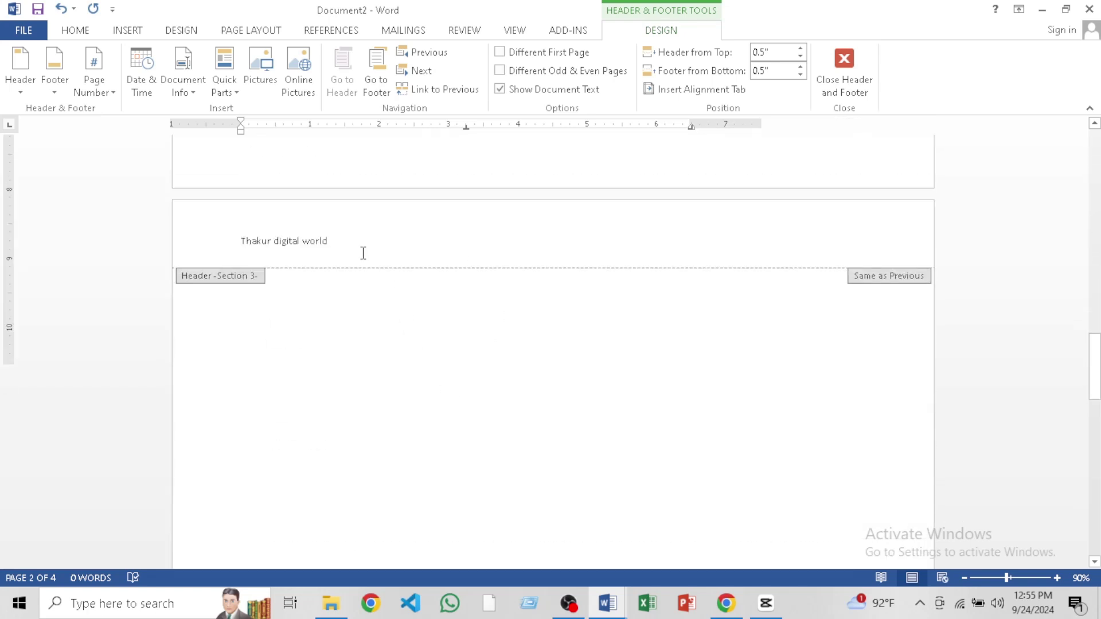
{"action": "left_click", "coordinate": [441, 90]}
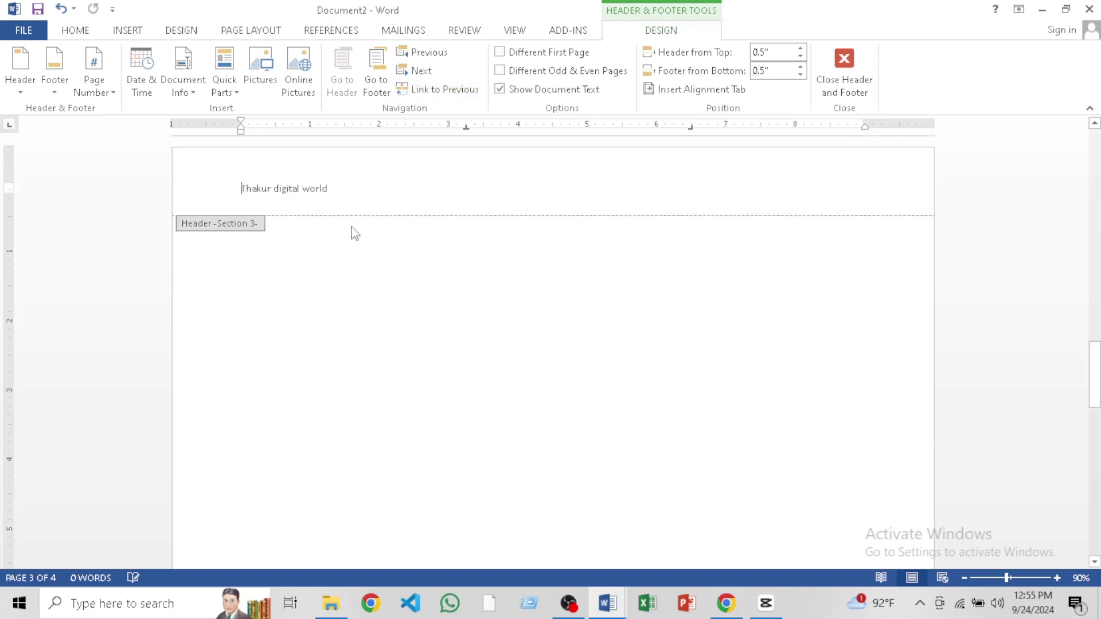
{"action": "left_click_drag", "start_coordinate": [348, 188], "coordinate": [241, 188]}
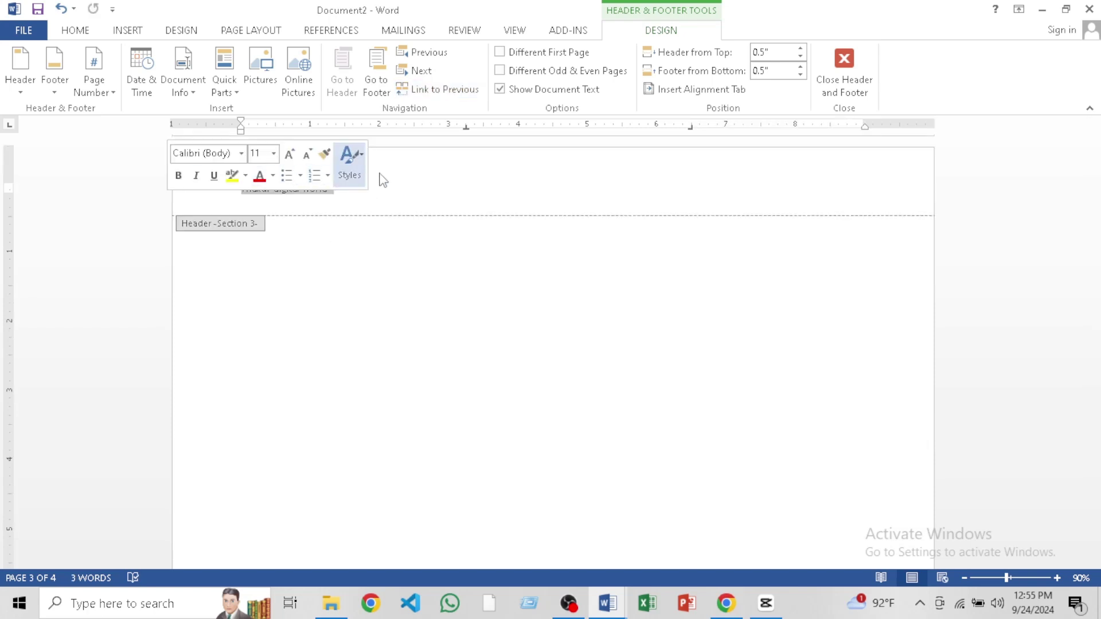
{"action": "key", "text": "Delete"}
{"action": "scroll", "coordinate": [378, 195], "scroll_direction": "up", "scroll_amount": 15}
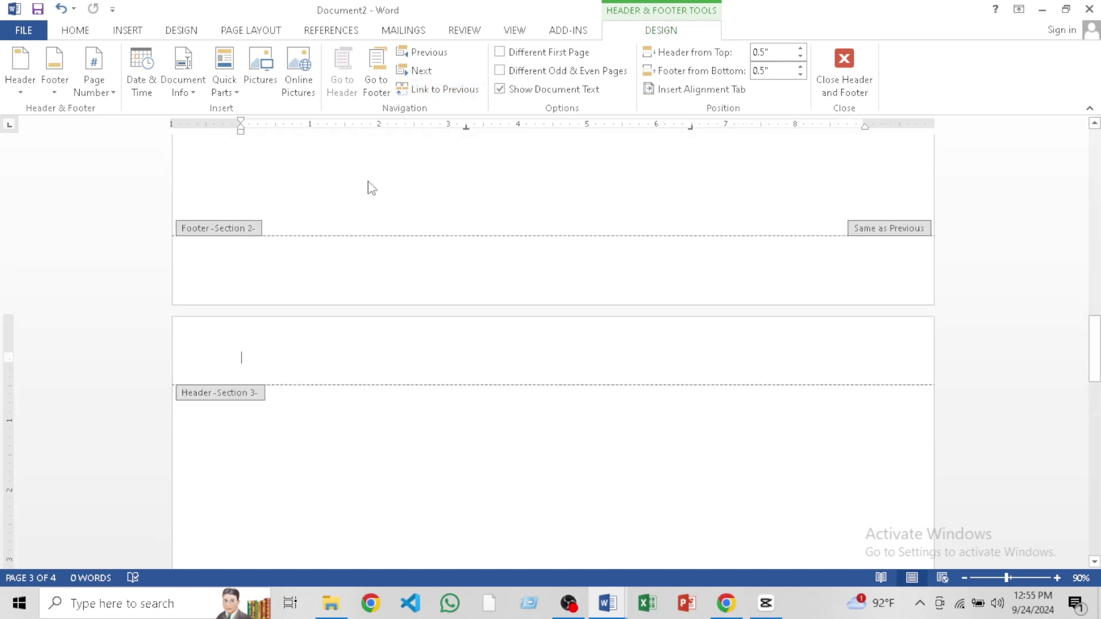
{"action": "left_click", "coordinate": [855, 67]}
Examine the header area of each page across the four-page document
{"action": "scroll", "coordinate": [423, 411], "scroll_direction": "up", "scroll_amount": 5}
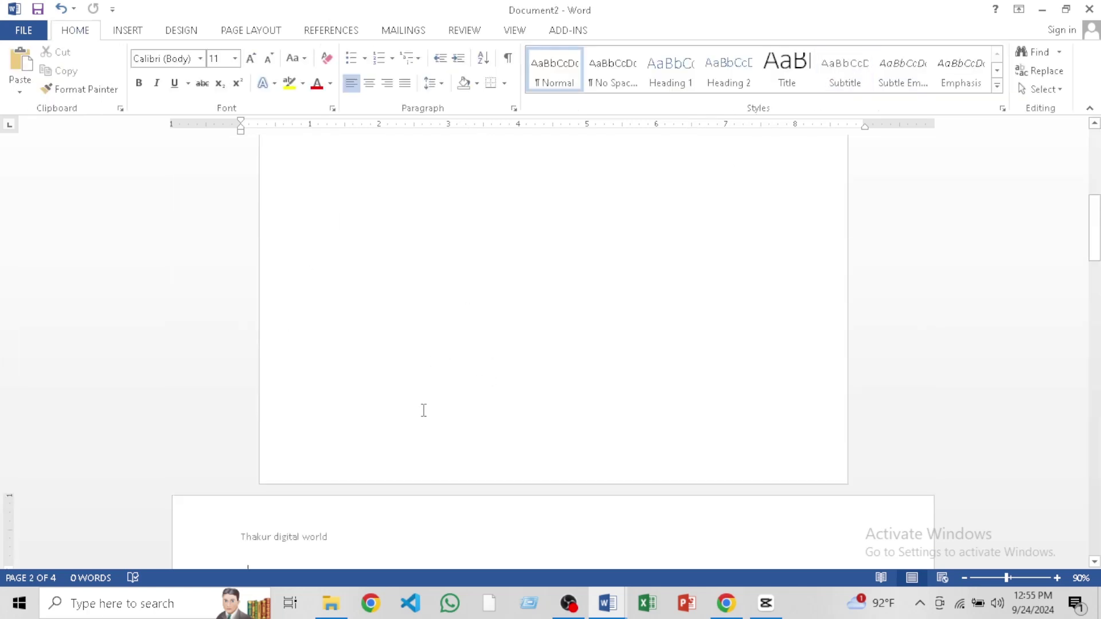
{"action": "scroll", "coordinate": [416, 423], "scroll_direction": "down", "scroll_amount": 2}
{"action": "scroll", "coordinate": [413, 420], "scroll_direction": "down", "scroll_amount": 8}
{"action": "scroll", "coordinate": [536, 304], "scroll_direction": "up", "scroll_amount": 3}
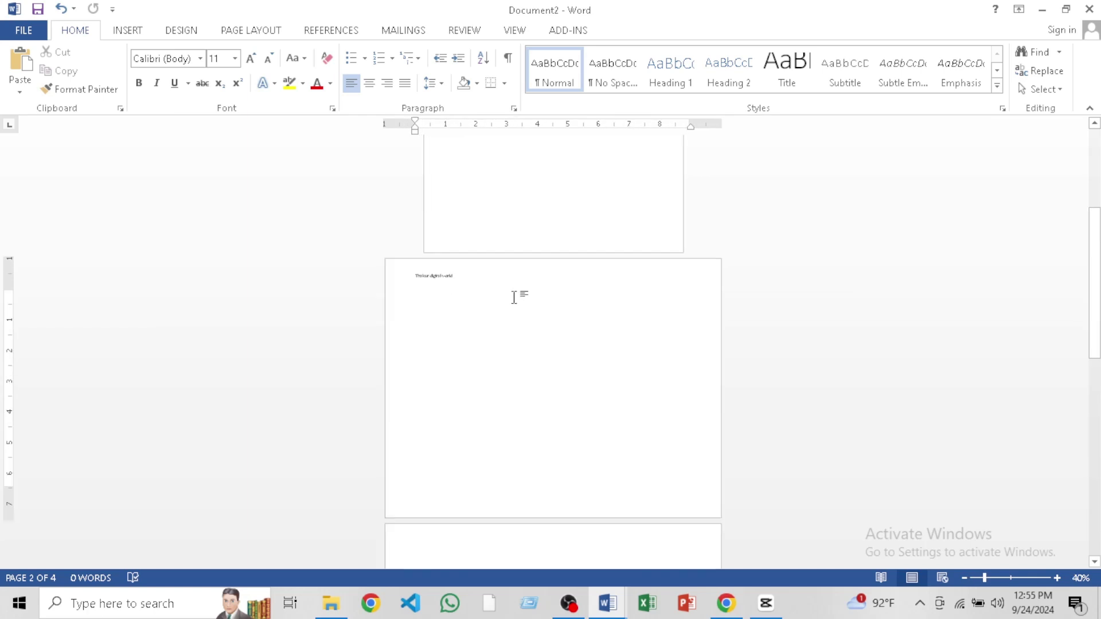
{"action": "scroll", "coordinate": [463, 270], "scroll_direction": "up", "scroll_amount": 3}
{"action": "scroll", "coordinate": [472, 191], "scroll_direction": "up", "scroll_amount": 3}
{"action": "scroll", "coordinate": [525, 508], "scroll_direction": "down", "scroll_amount": 10}
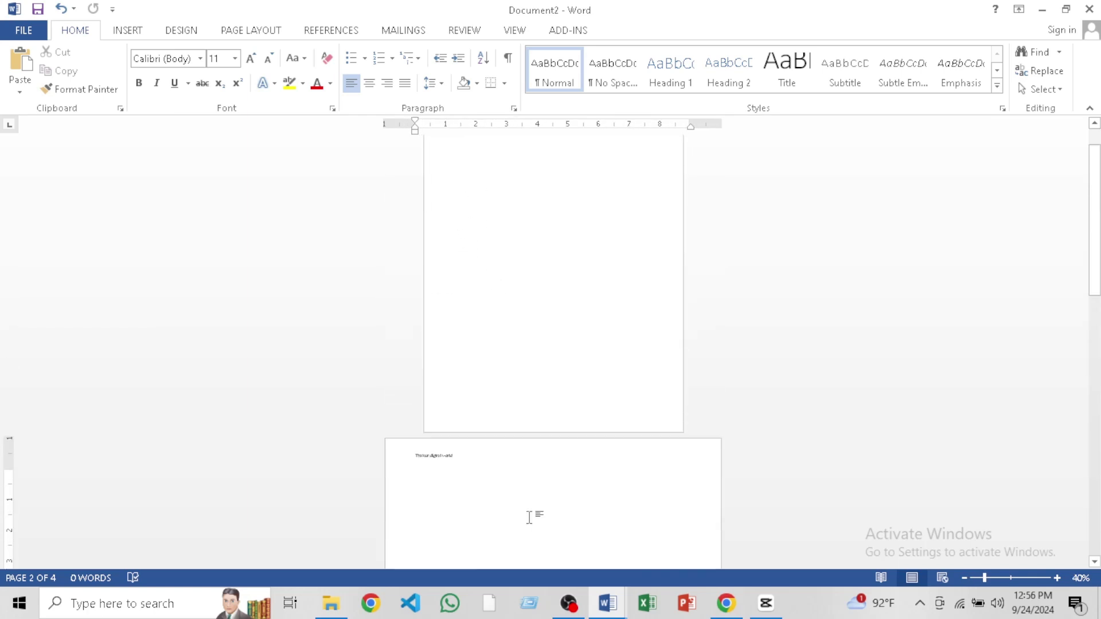
{"action": "scroll", "coordinate": [512, 483], "scroll_direction": "down", "scroll_amount": 5}
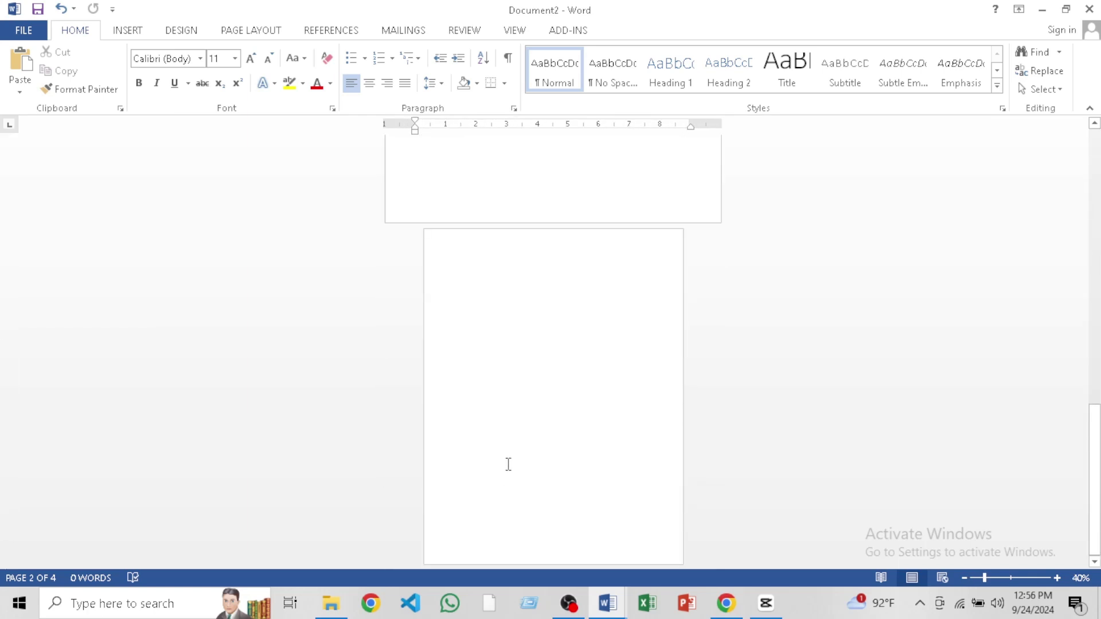
{"action": "scroll", "coordinate": [476, 226], "scroll_direction": "up", "scroll_amount": 5}
{"action": "scroll", "coordinate": [476, 224], "scroll_direction": "up", "scroll_amount": 3}
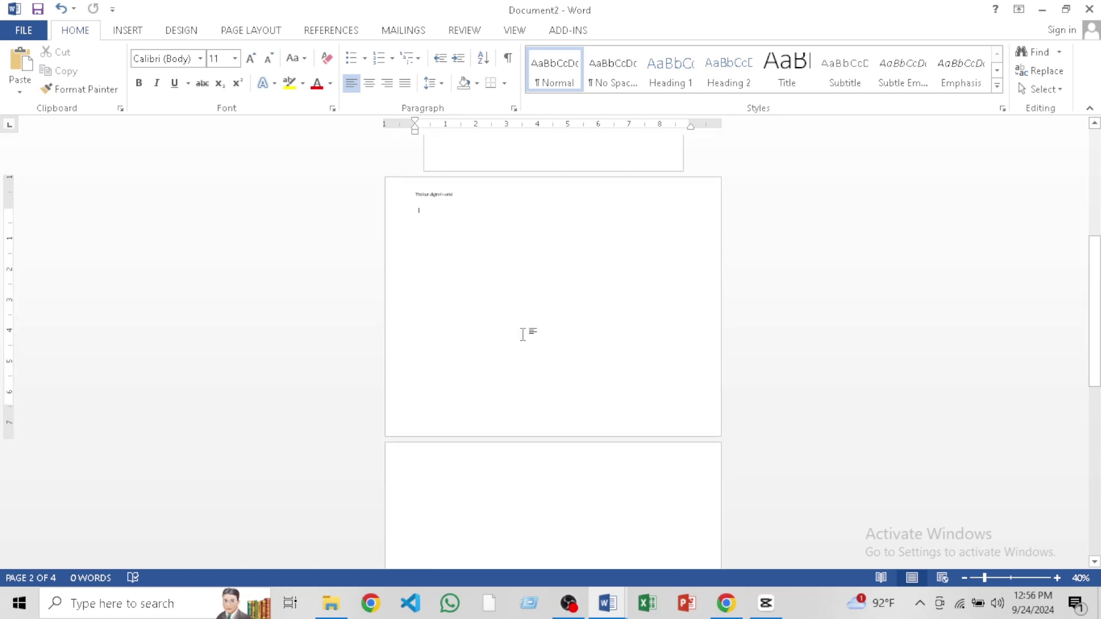
{"action": "scroll", "coordinate": [546, 420], "scroll_direction": "down", "scroll_amount": 2, "text": "ctrl"}
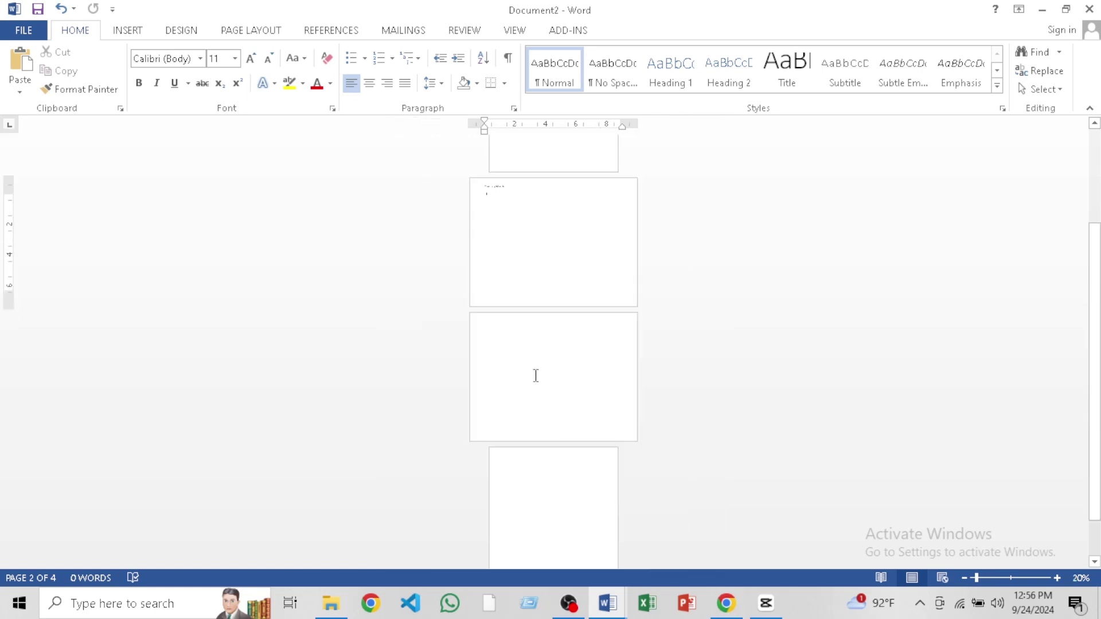
Open the second page's footer for editing and unlink the Section 2 footer from the previous section
{"action": "scroll", "coordinate": [536, 361], "scroll_direction": "up", "scroll_amount": 4, "text": "ctrl"}
{"action": "scroll", "coordinate": [536, 361], "scroll_direction": "down", "scroll_amount": 3}
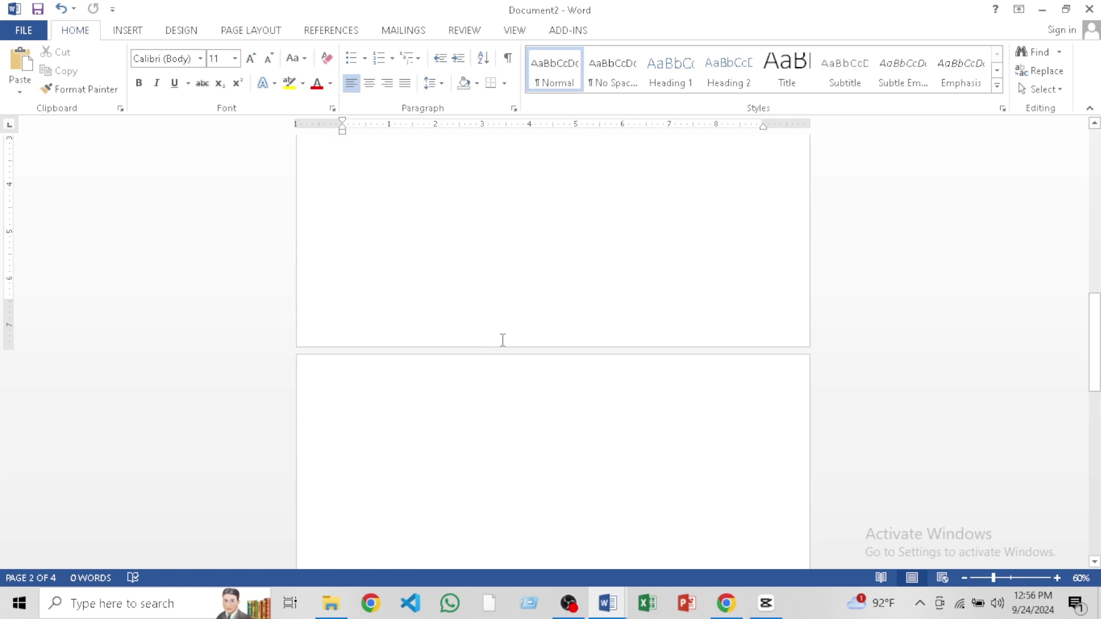
{"action": "double_click", "coordinate": [502, 340]}
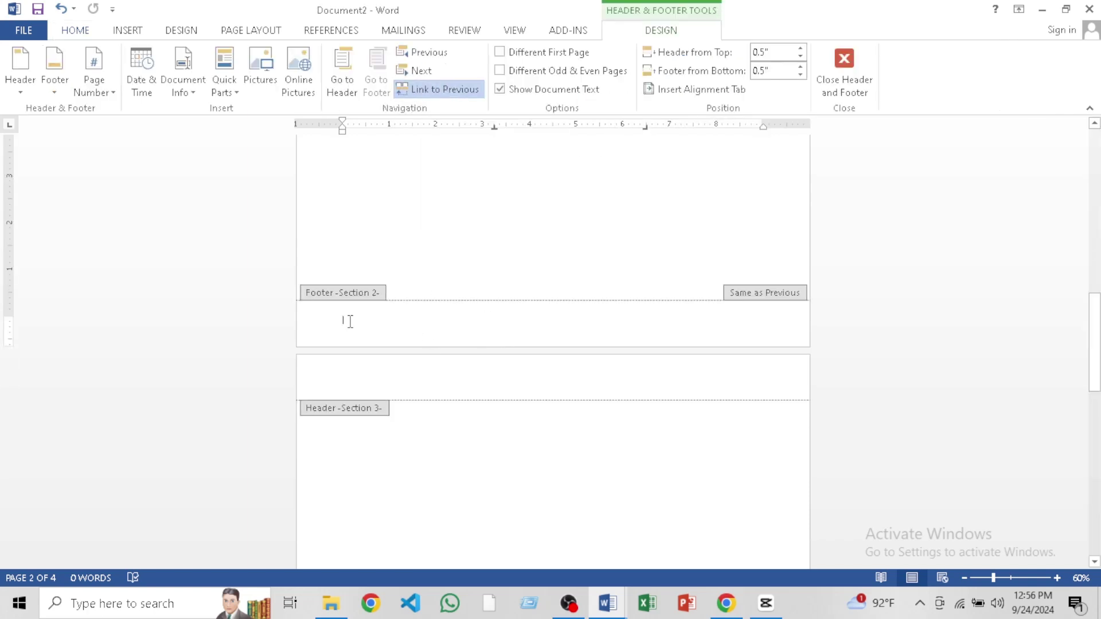
{"action": "left_click", "coordinate": [436, 90]}
{"action": "scroll", "coordinate": [429, 132], "scroll_direction": "up", "scroll_amount": 3}
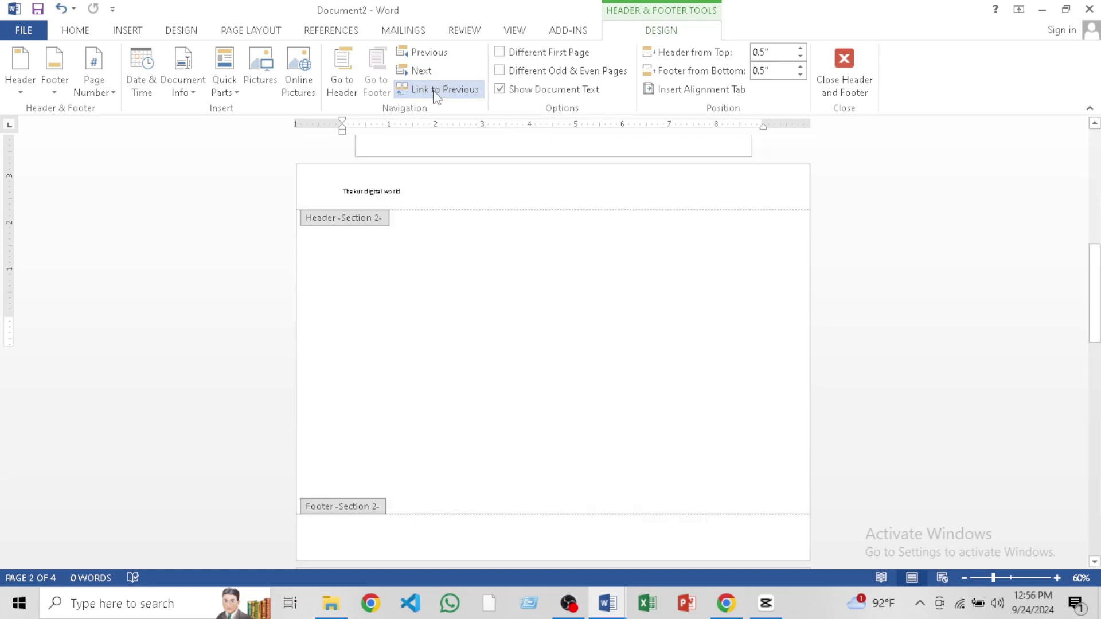
Unlink the Section 3 footer on the third page from the previous section
{"action": "scroll", "coordinate": [419, 487], "scroll_direction": "down", "scroll_amount": 10}
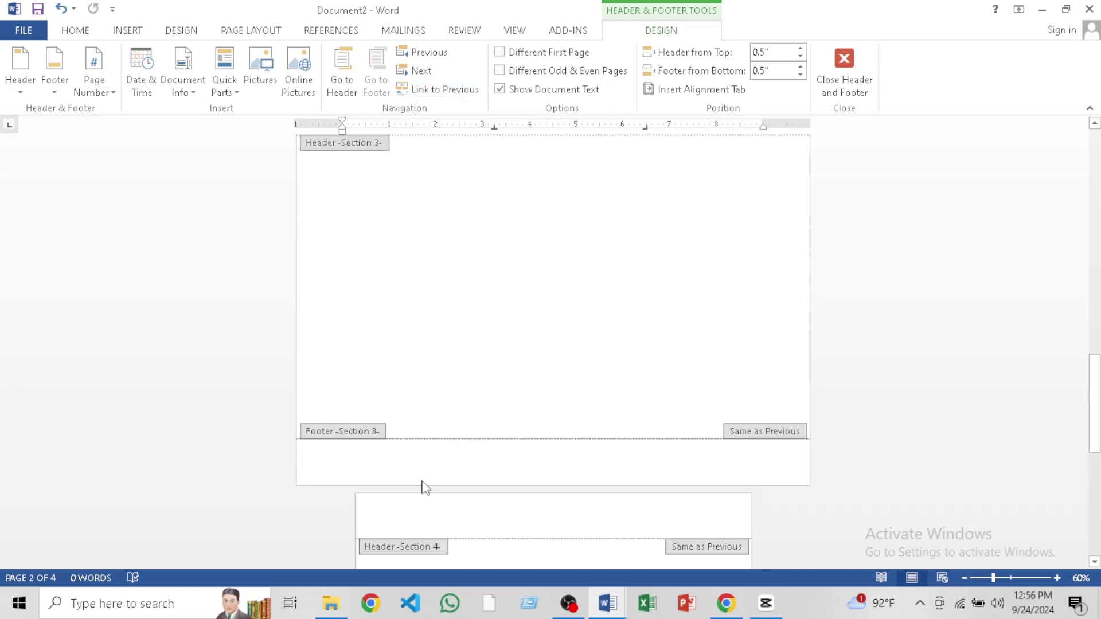
{"action": "left_click", "coordinate": [442, 362]}
{"action": "left_click", "coordinate": [454, 96]}
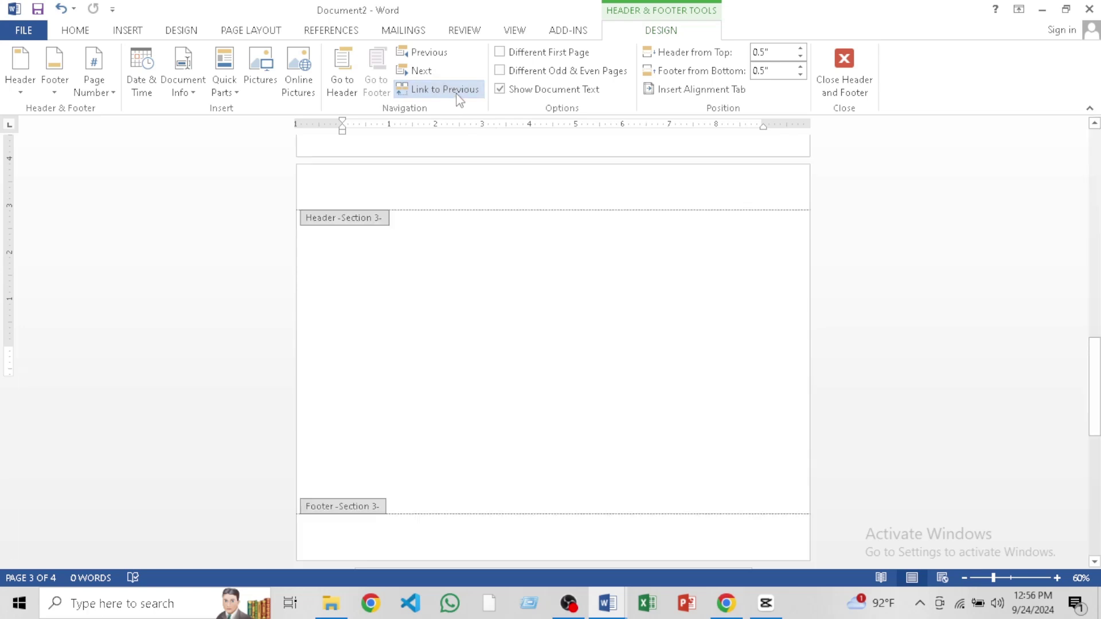
{"action": "scroll", "coordinate": [424, 401], "scroll_direction": "up", "scroll_amount": 2}
{"action": "scroll", "coordinate": [417, 274], "scroll_direction": "down", "scroll_amount": 2}
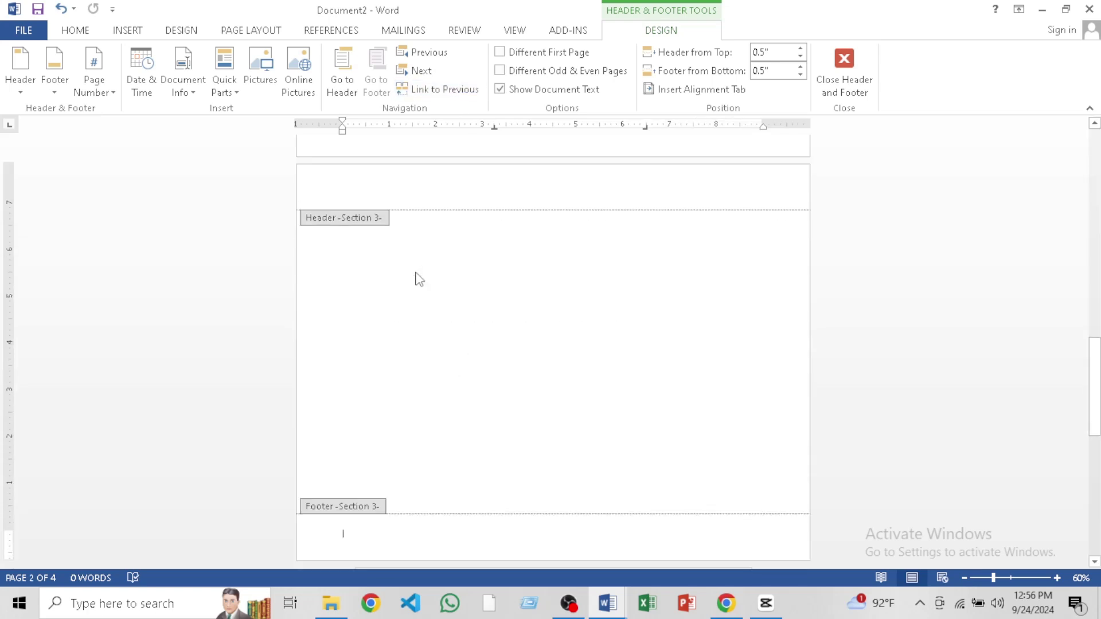
Enter "Subscribe now" in the Section 2 footer on the second page and close footer editing
{"action": "scroll", "coordinate": [420, 238], "scroll_direction": "up", "scroll_amount": 6}
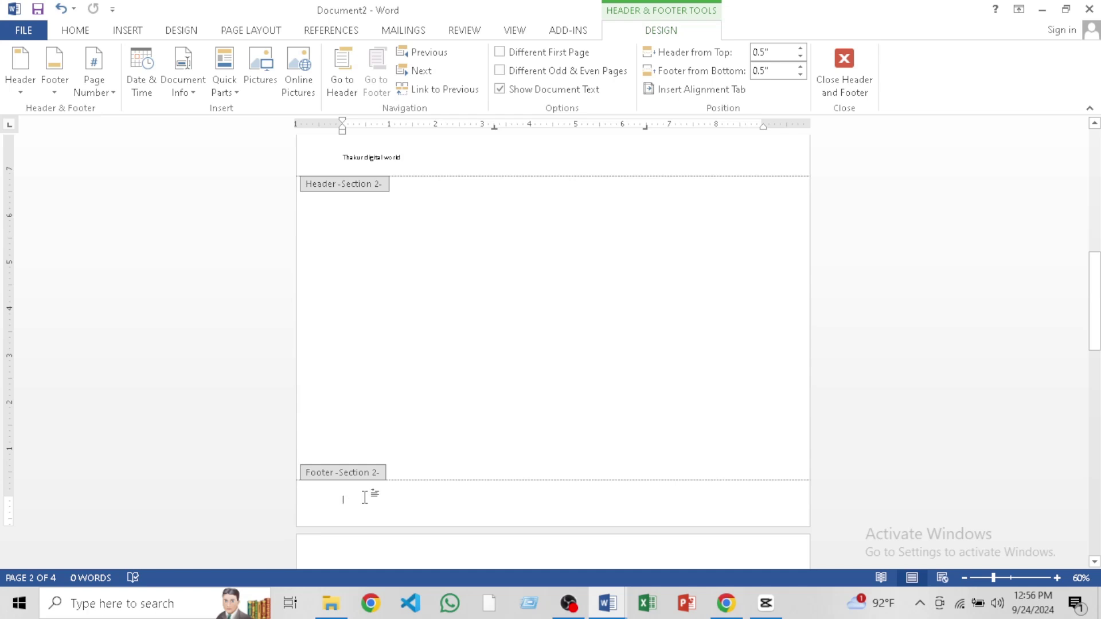
{"action": "type", "text": "Subscribe now"}
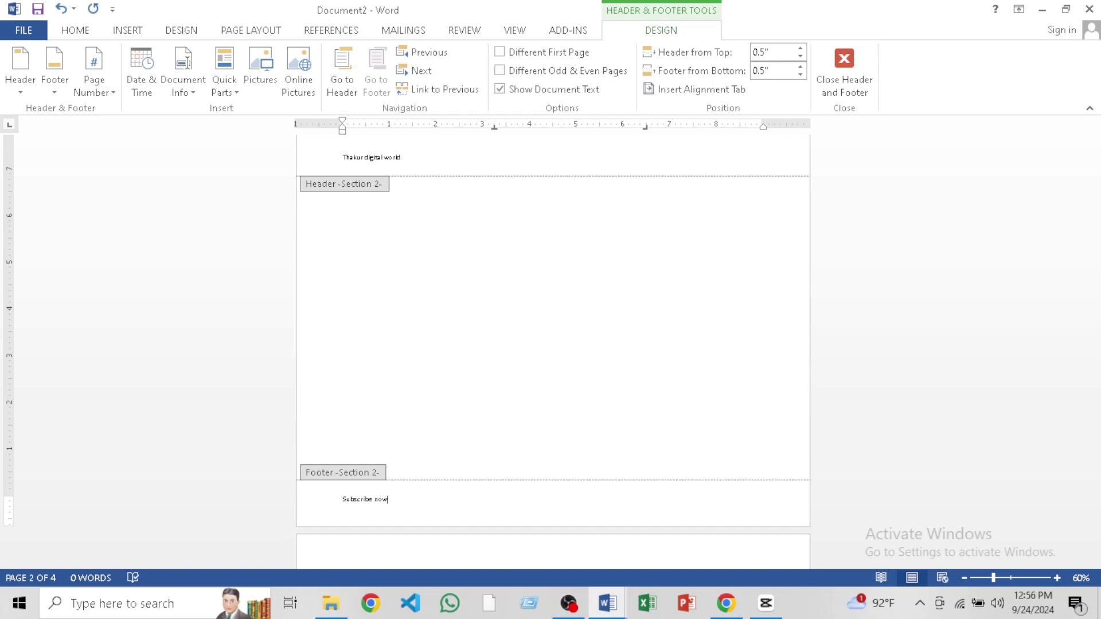
{"action": "left_click", "coordinate": [835, 59]}
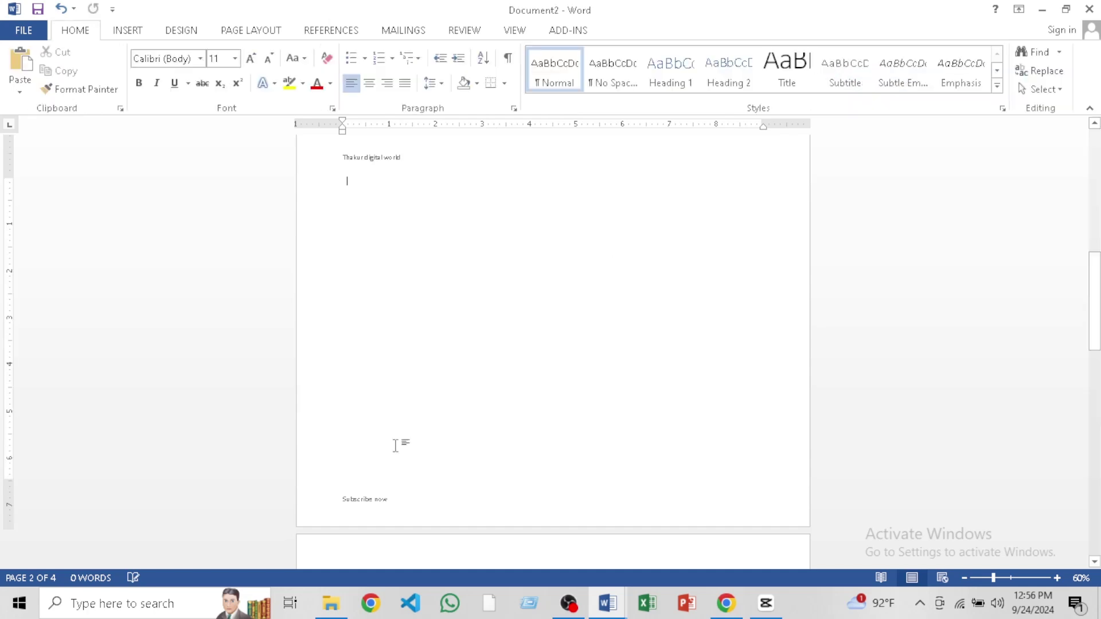
Examine the headers, footers and page orientation across all sections of the four-page document
{"action": "scroll", "coordinate": [499, 376], "scroll_direction": "down", "scroll_amount": 5}
{"action": "scroll", "coordinate": [484, 310], "scroll_direction": "up", "scroll_amount": 3, "text": "ctrl"}
{"action": "scroll", "coordinate": [482, 276], "scroll_direction": "up", "scroll_amount": 5, "text": "ctrl"}
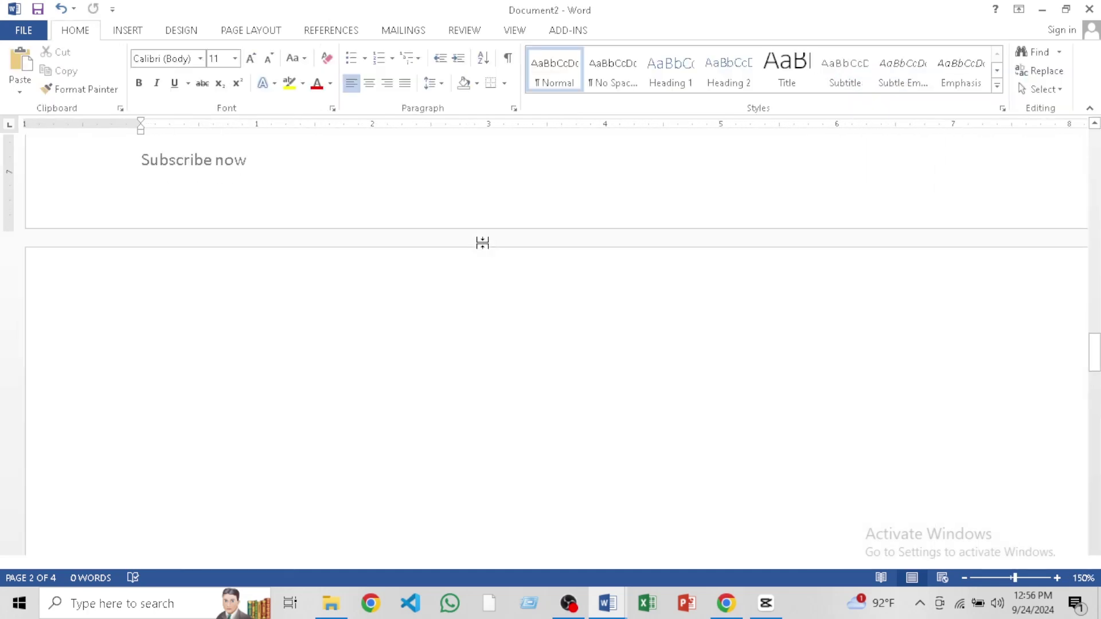
{"action": "scroll", "coordinate": [484, 241], "scroll_direction": "down", "scroll_amount": 7, "text": "ctrl"}
{"action": "scroll", "coordinate": [443, 280], "scroll_direction": "down", "scroll_amount": 3}
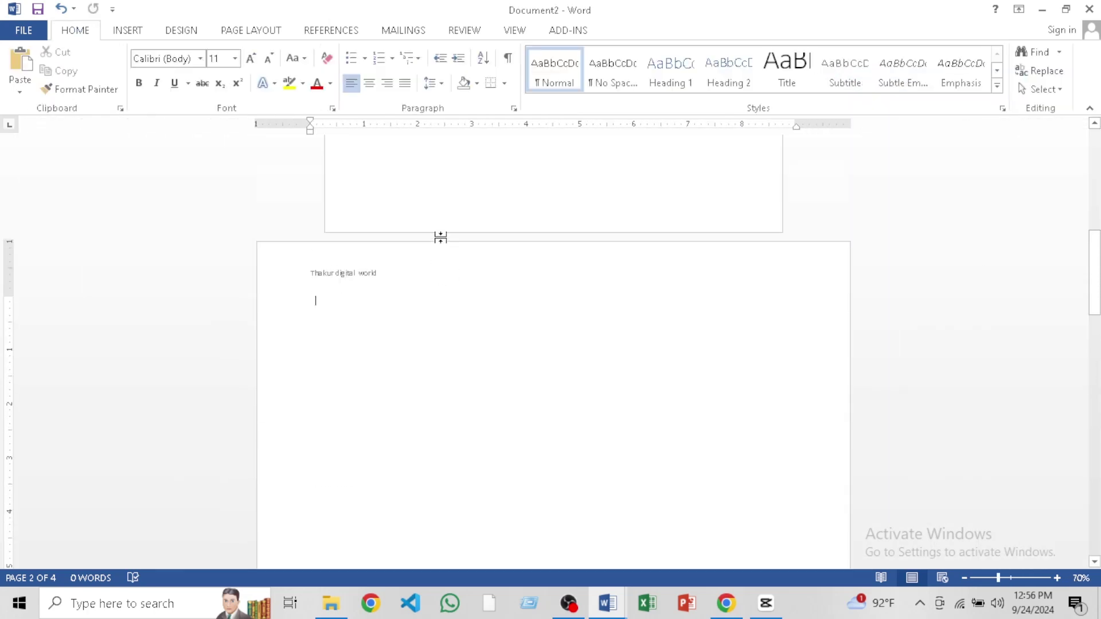
{"action": "scroll", "coordinate": [366, 379], "scroll_direction": "up", "scroll_amount": 2}
{"action": "scroll", "coordinate": [413, 349], "scroll_direction": "down", "scroll_amount": 1}
{"action": "scroll", "coordinate": [450, 325], "scroll_direction": "down", "scroll_amount": 2}
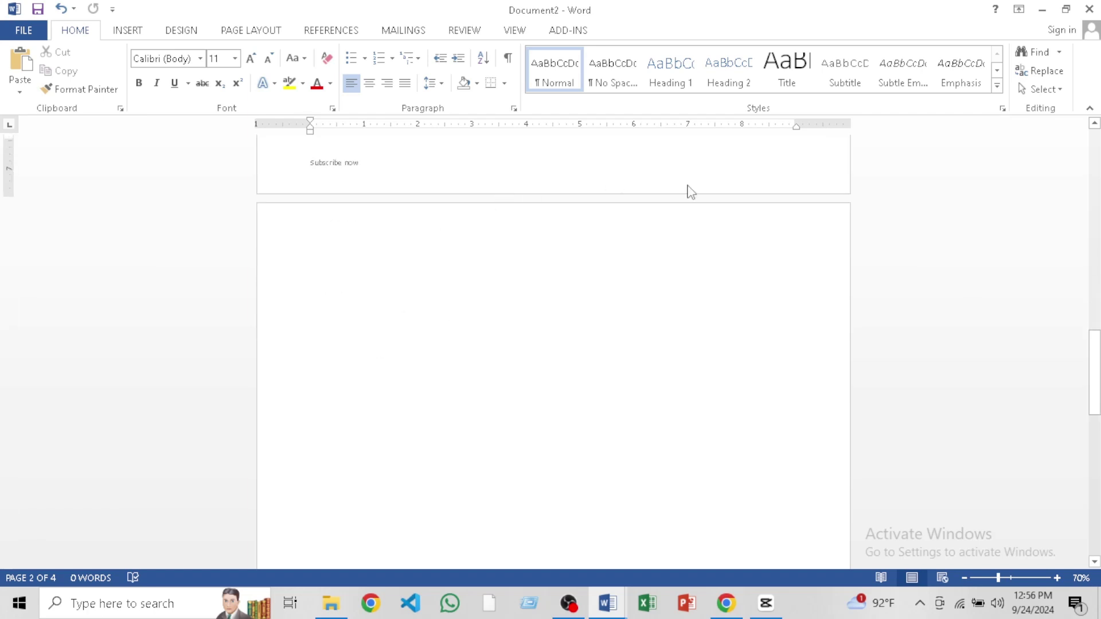
{"action": "scroll", "coordinate": [497, 226], "scroll_direction": "up", "scroll_amount": 6}
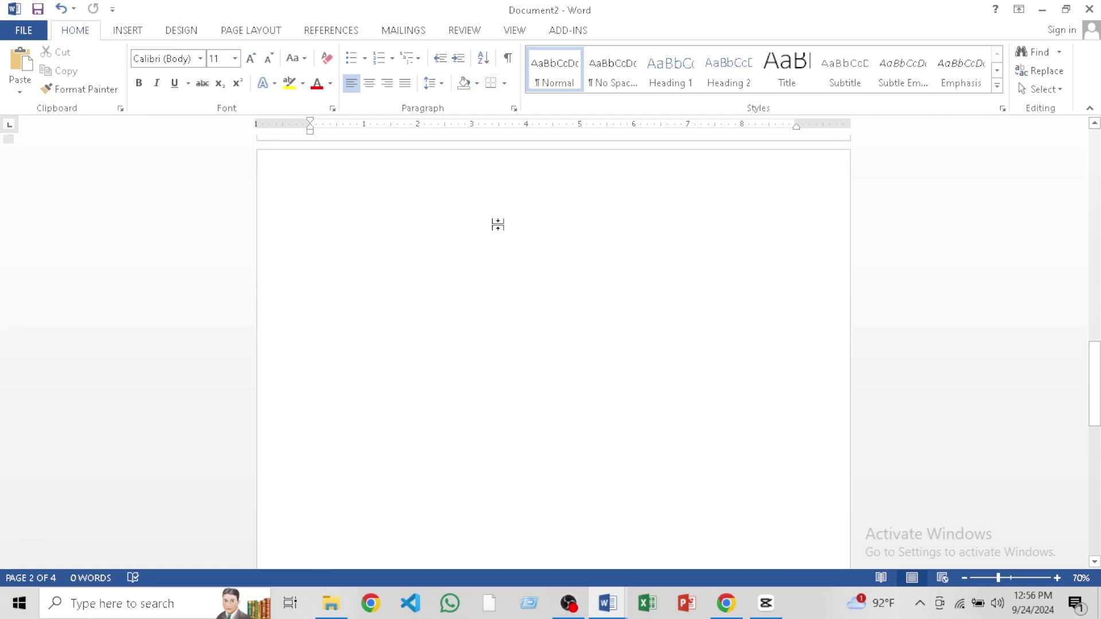
{"action": "scroll", "coordinate": [619, 187], "scroll_direction": "down", "scroll_amount": 7}
{"action": "scroll", "coordinate": [559, 359], "scroll_direction": "down", "scroll_amount": 3}
{"action": "scroll", "coordinate": [567, 300], "scroll_direction": "up", "scroll_amount": 1}
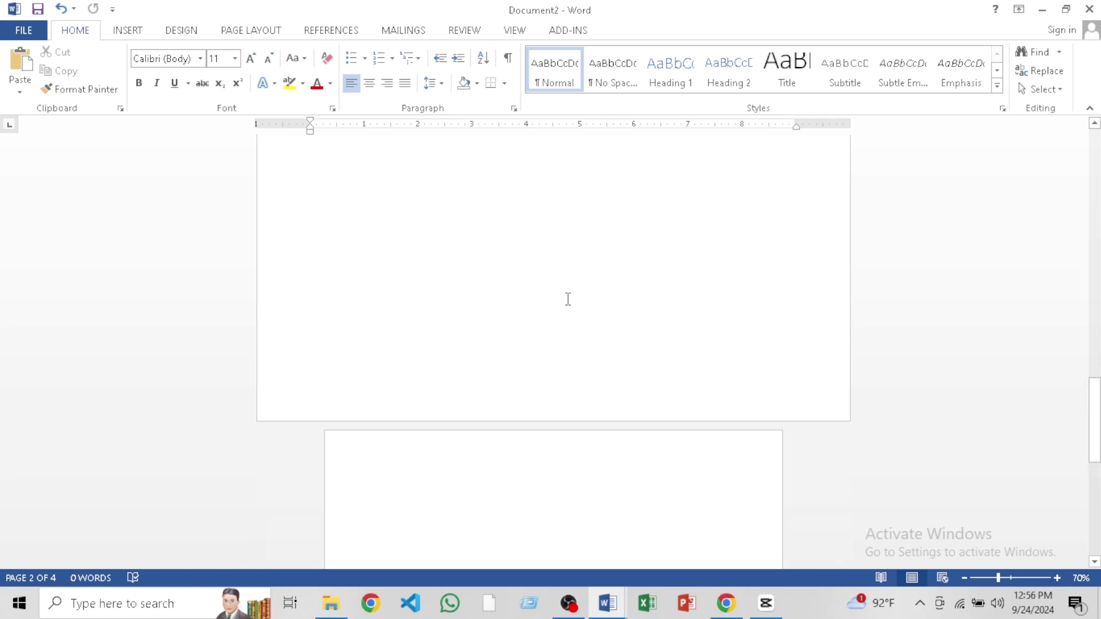
{"action": "scroll", "coordinate": [569, 309], "scroll_direction": "down", "scroll_amount": 4}
{"action": "scroll", "coordinate": [585, 258], "scroll_direction": "down", "scroll_amount": 5}
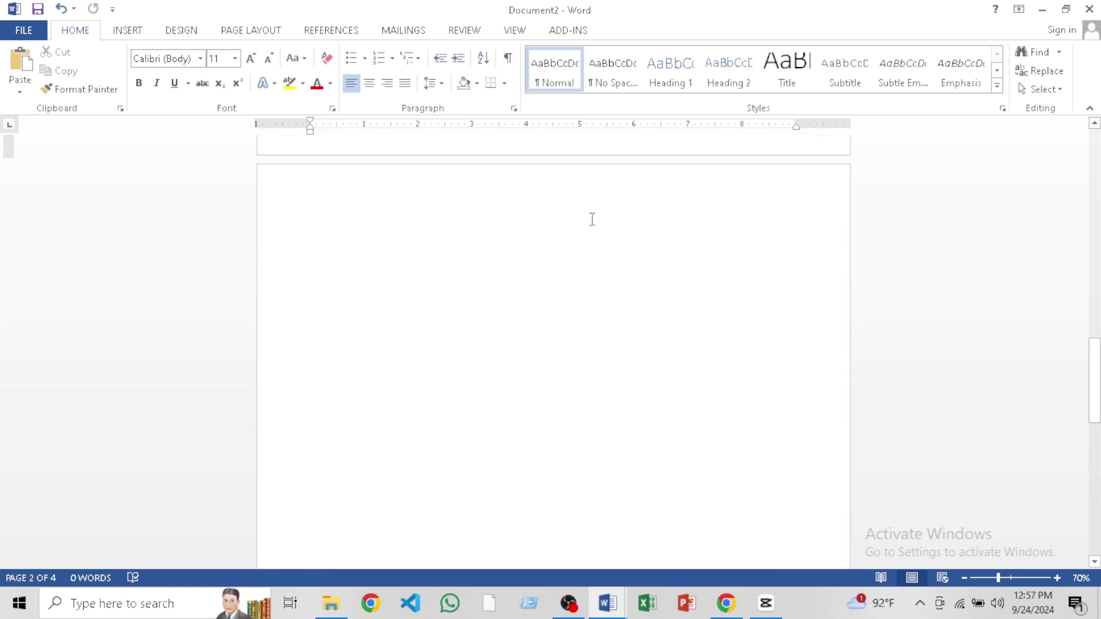
{"action": "scroll", "coordinate": [593, 217], "scroll_direction": "up", "scroll_amount": 5}
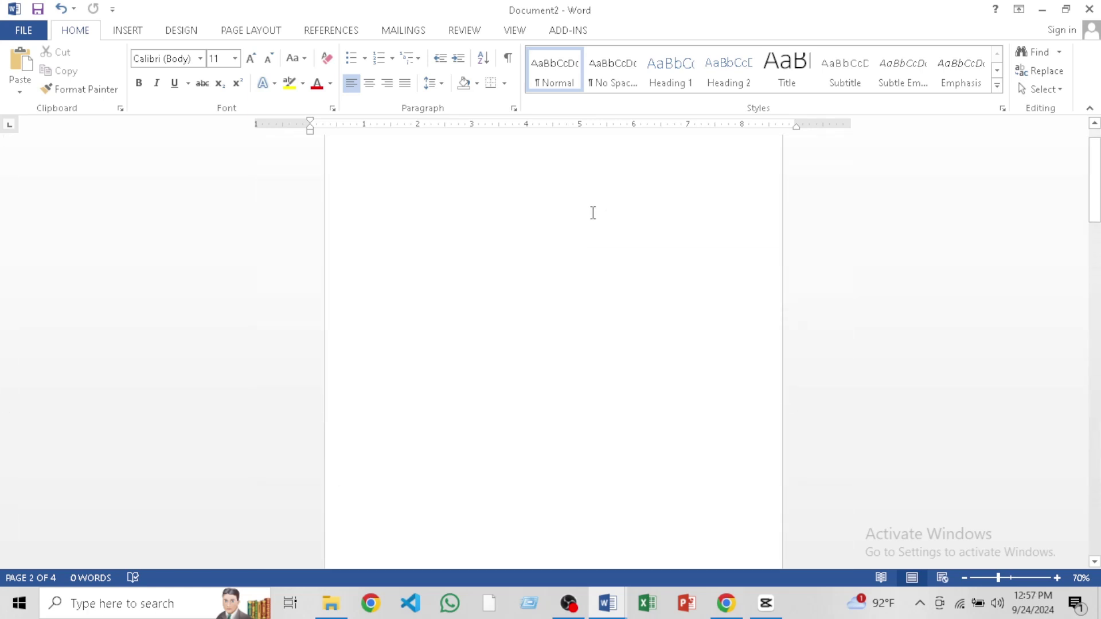
{"action": "scroll", "coordinate": [594, 212], "scroll_direction": "down", "scroll_amount": 5}
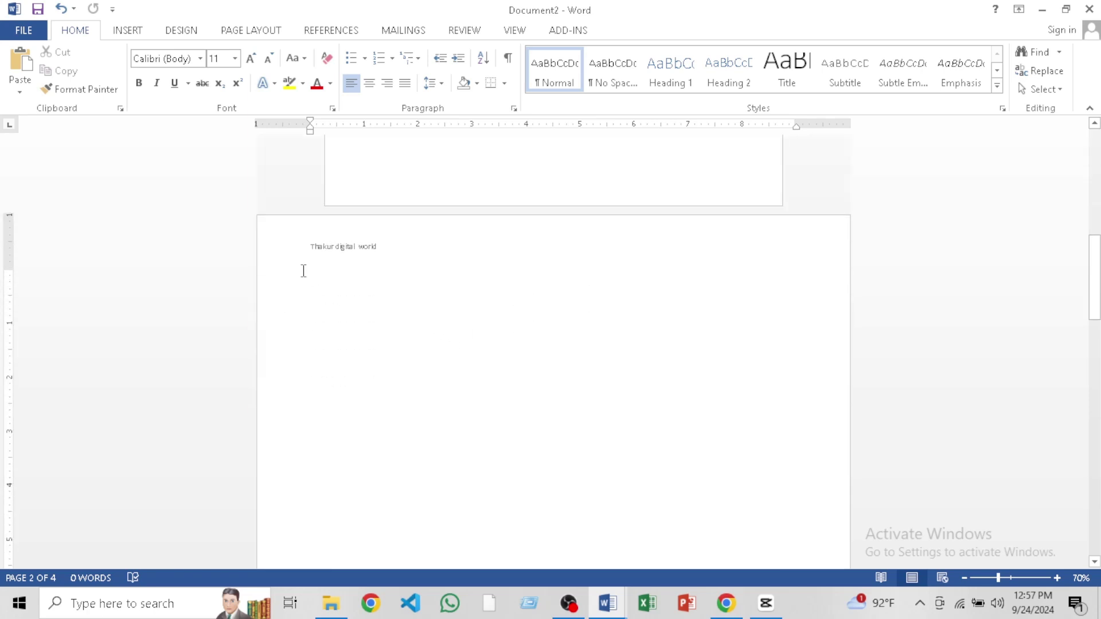
Place the cursor at the start of the second page and view the available page and section break types without inserting one
{"action": "left_click", "coordinate": [277, 268]}
{"action": "left_click", "coordinate": [303, 264]}
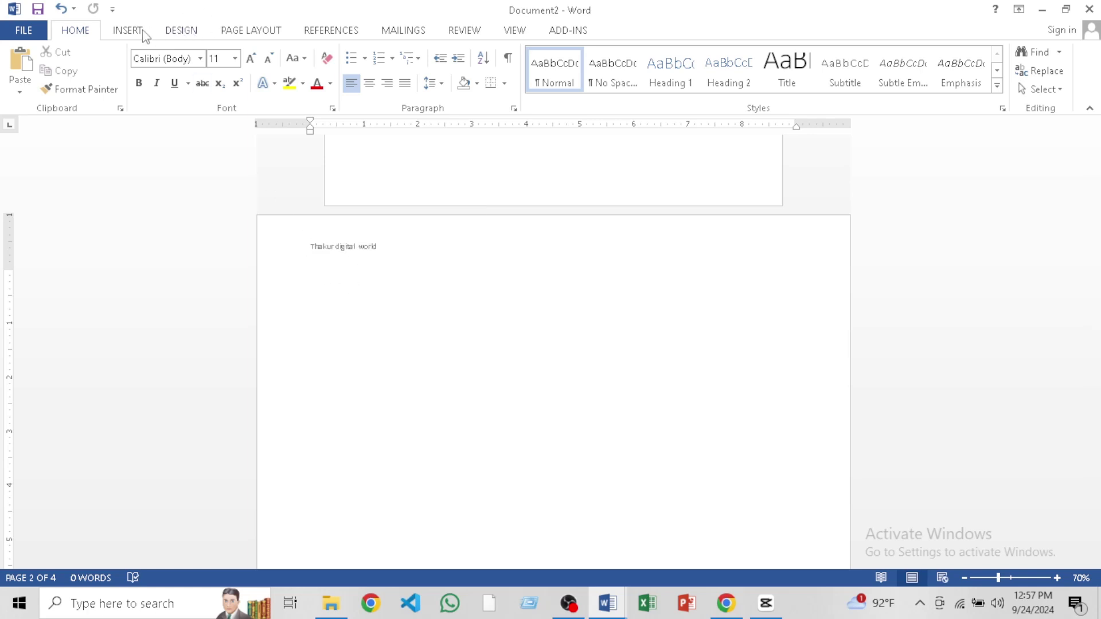
{"action": "left_click", "coordinate": [262, 33]}
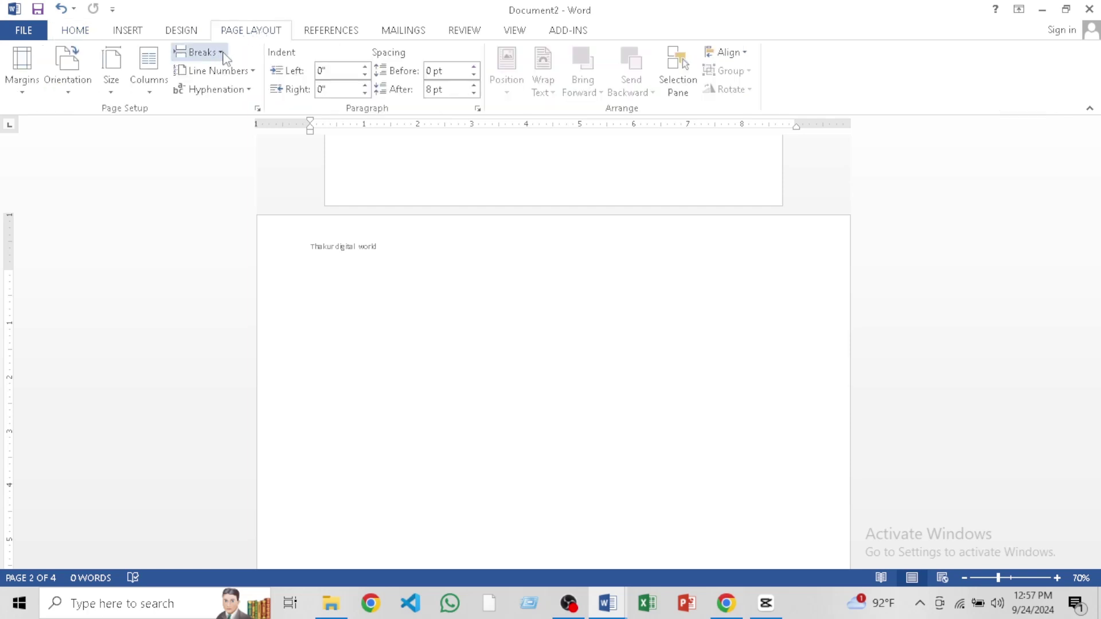
{"action": "left_click", "coordinate": [224, 54]}
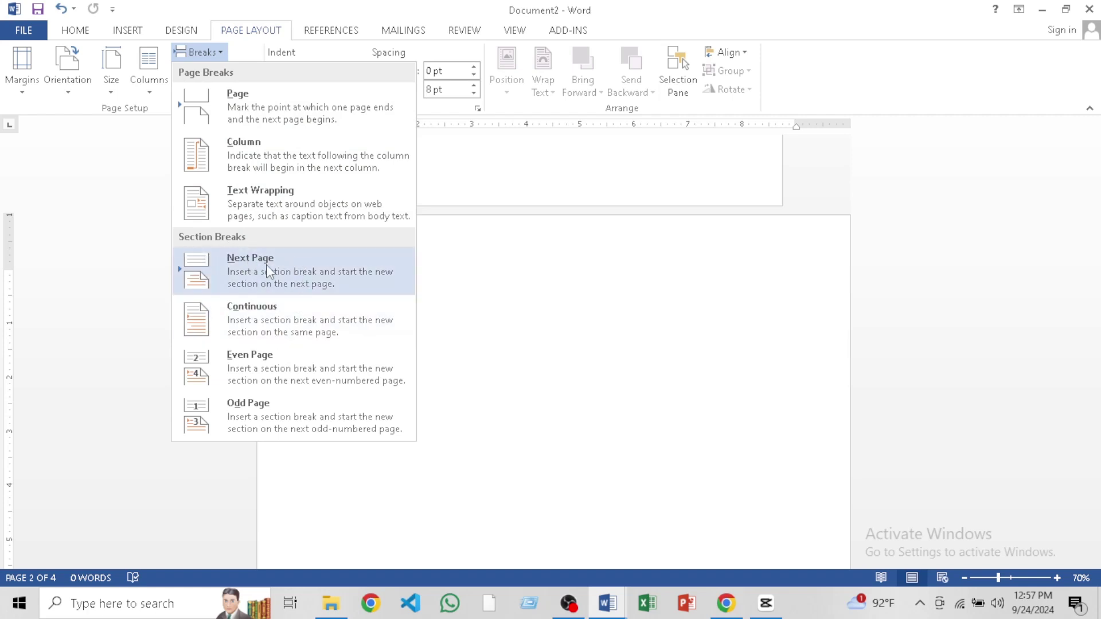
{"action": "left_click", "coordinate": [566, 289]}
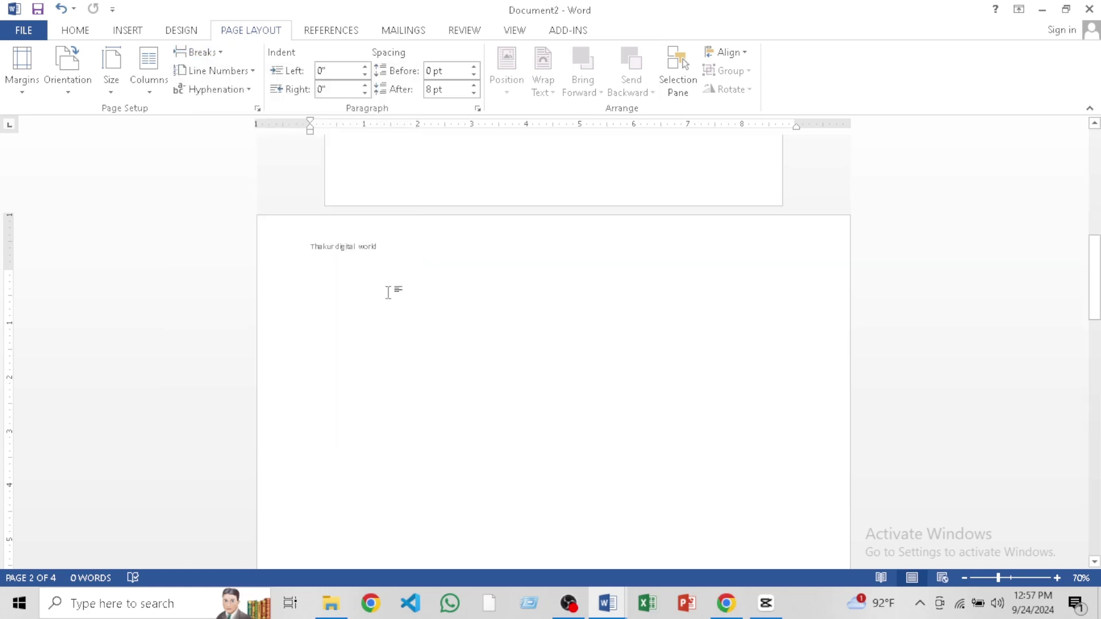
Open the Section 2 header on the second page for viewing and return to the document body
{"action": "double_click", "coordinate": [395, 252]}
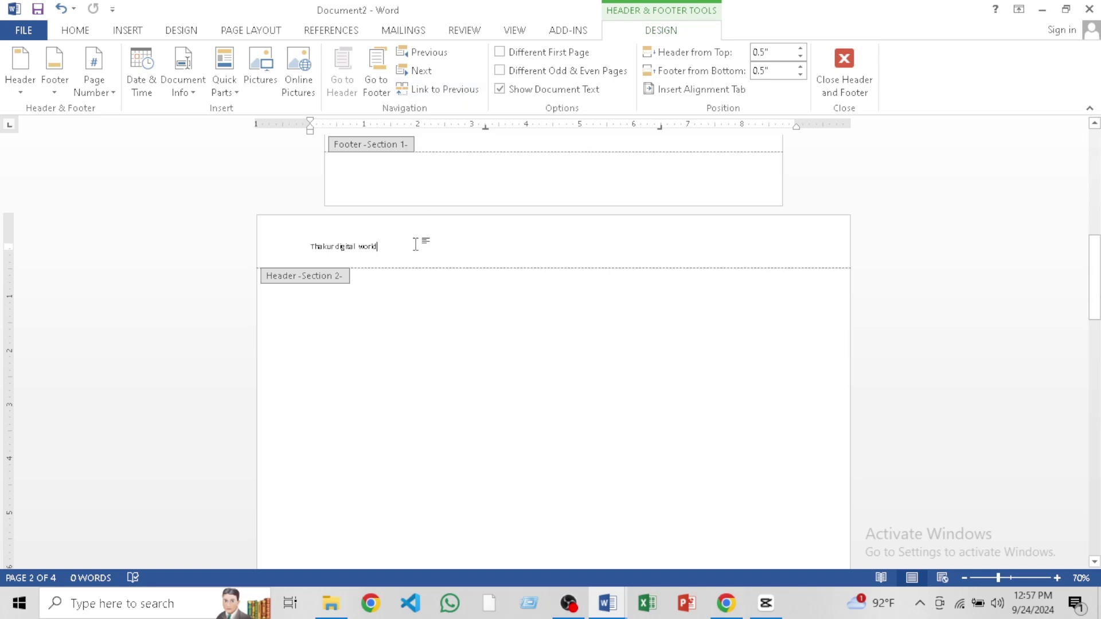
{"action": "double_click", "coordinate": [473, 312]}
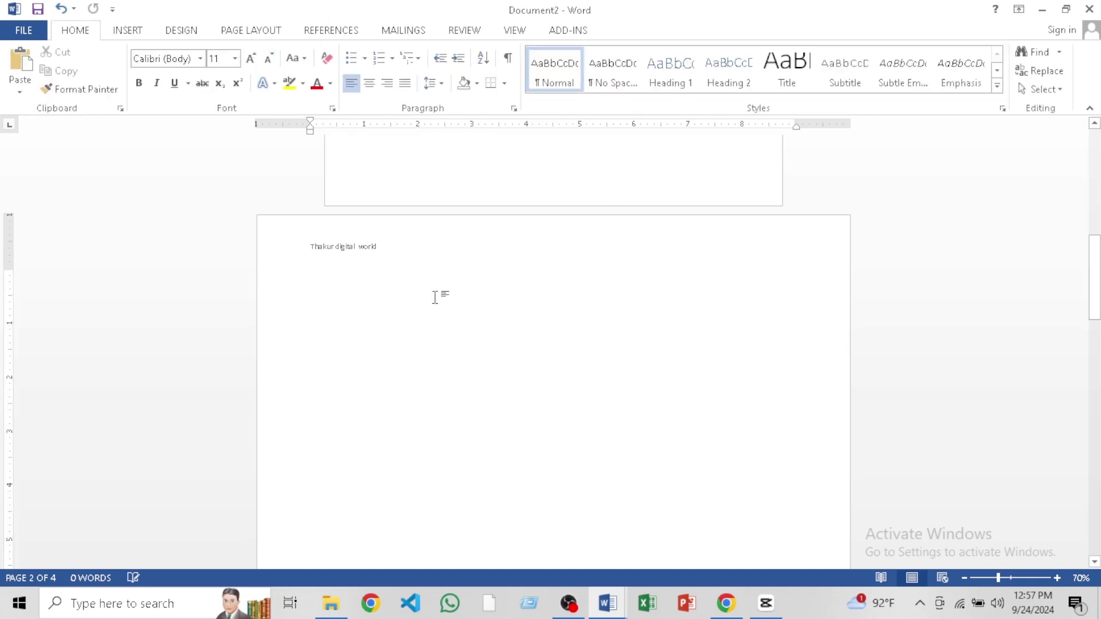